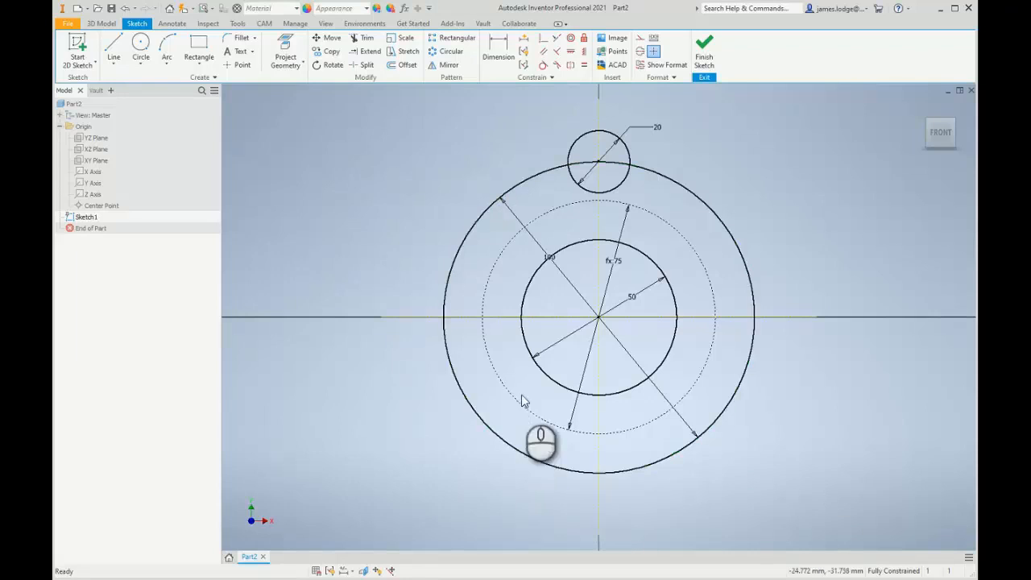
Set the diameter of the small circle at the top of the outer circle to 10 mm.
{"action": "middle_click_drag", "start_coordinate": [776, 180], "coordinate": [753, 172]}
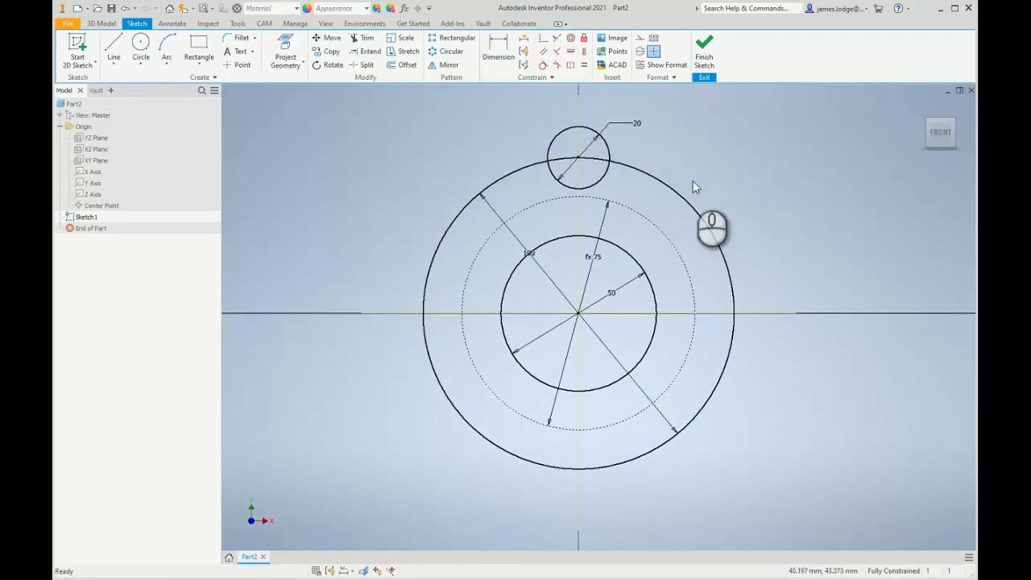
{"action": "left_click", "coordinate": [668, 187]}
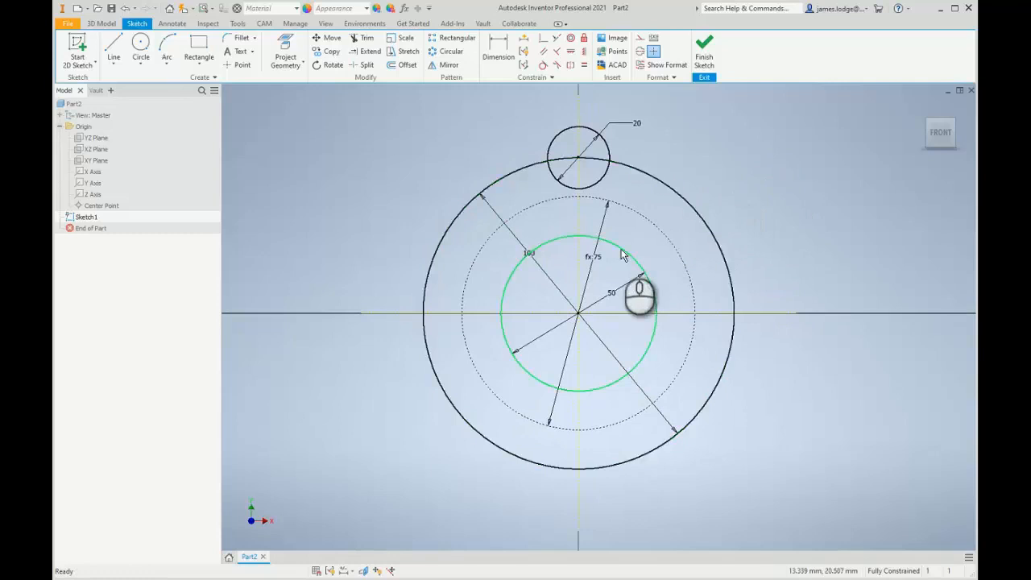
{"action": "double_click", "coordinate": [636, 123]}
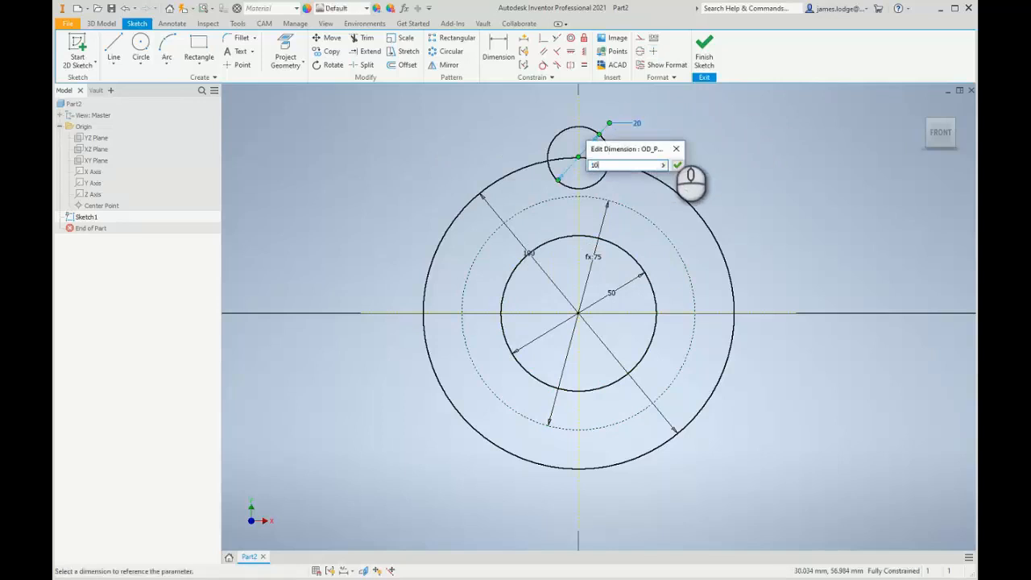
{"action": "key", "text": "Return"}
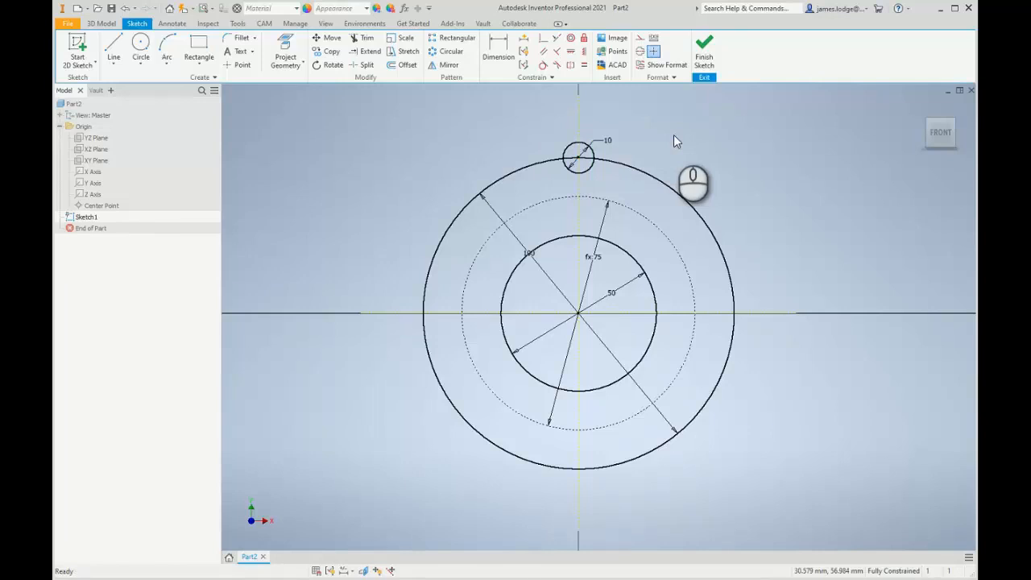
{"action": "left_click", "coordinate": [724, 127]}
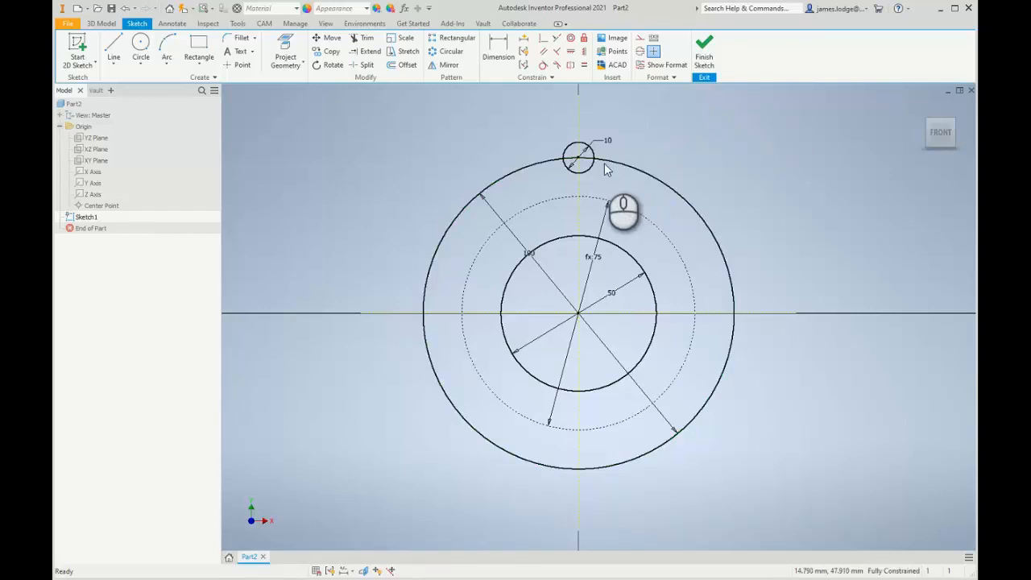
{"action": "scroll", "coordinate": [603, 163], "scroll_direction": "down", "scroll_amount": 5}
{"action": "mouse_move", "coordinate": [584, 164]}
{"action": "middle_mouse_down"}
{"action": "mouse_move", "coordinate": [744, 329]}
{"action": "mouse_move", "coordinate": [687, 297]}
{"action": "middle_mouse_up"}
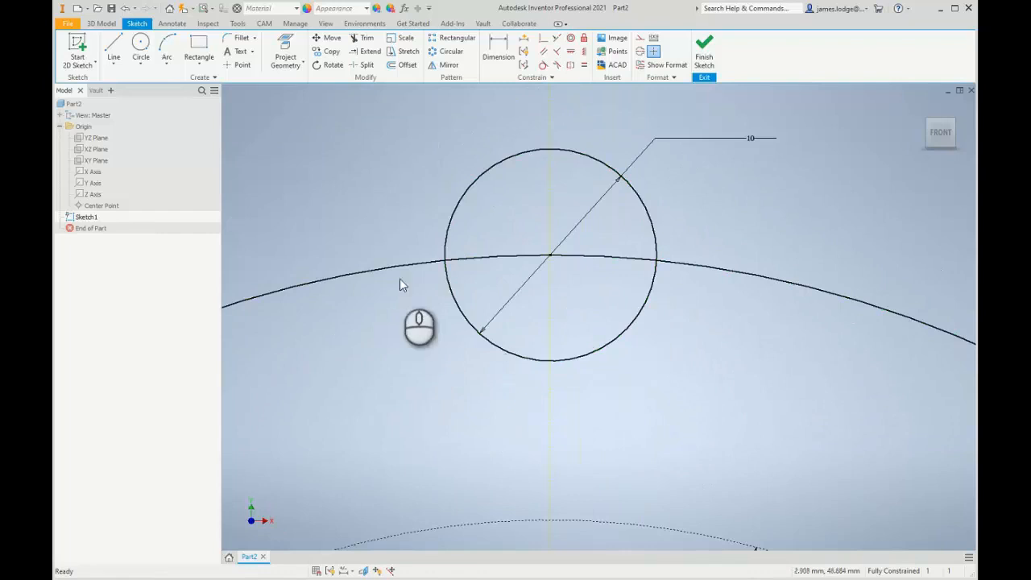
{"action": "left_click", "coordinate": [366, 38]}
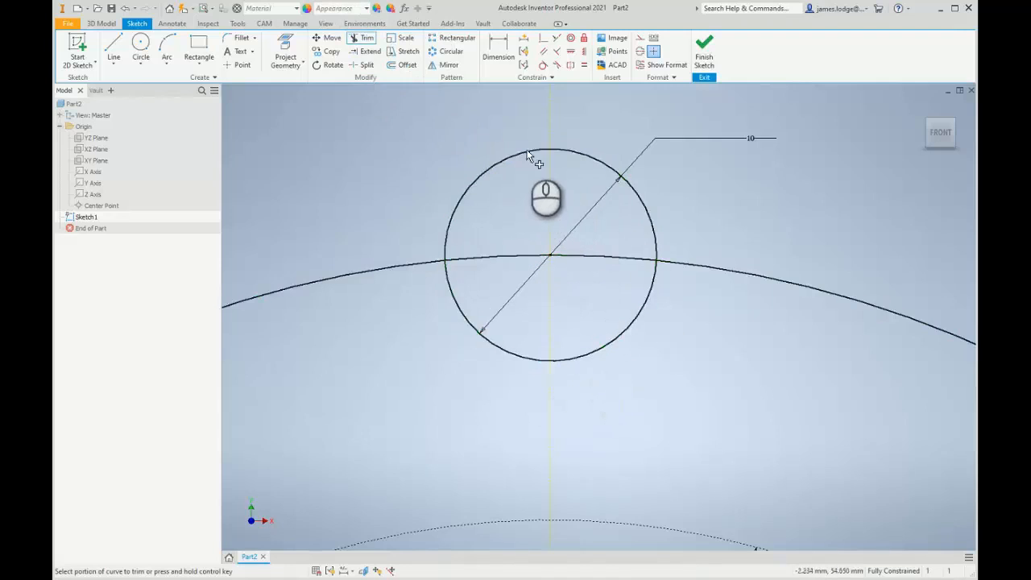
{"action": "key", "text": "Escape"}
Split the 10 mm circle and the 100 mm outer circle where they intersect.
{"action": "scroll", "coordinate": [427, 157], "scroll_direction": "down", "scroll_amount": 8}
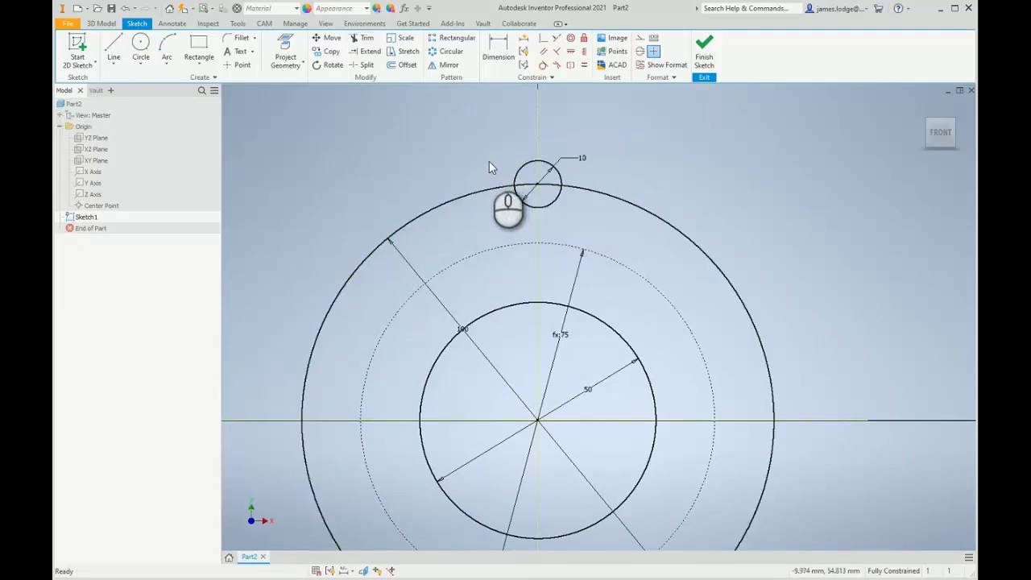
{"action": "scroll", "coordinate": [487, 158], "scroll_direction": "up", "scroll_amount": 3}
{"action": "scroll", "coordinate": [491, 151], "scroll_direction": "up", "scroll_amount": 3}
{"action": "mouse_move", "coordinate": [499, 148]}
{"action": "middle_mouse_down"}
{"action": "mouse_move", "coordinate": [379, 193]}
{"action": "mouse_move", "coordinate": [401, 179]}
{"action": "middle_mouse_up"}
{"action": "left_click", "coordinate": [428, 154]}
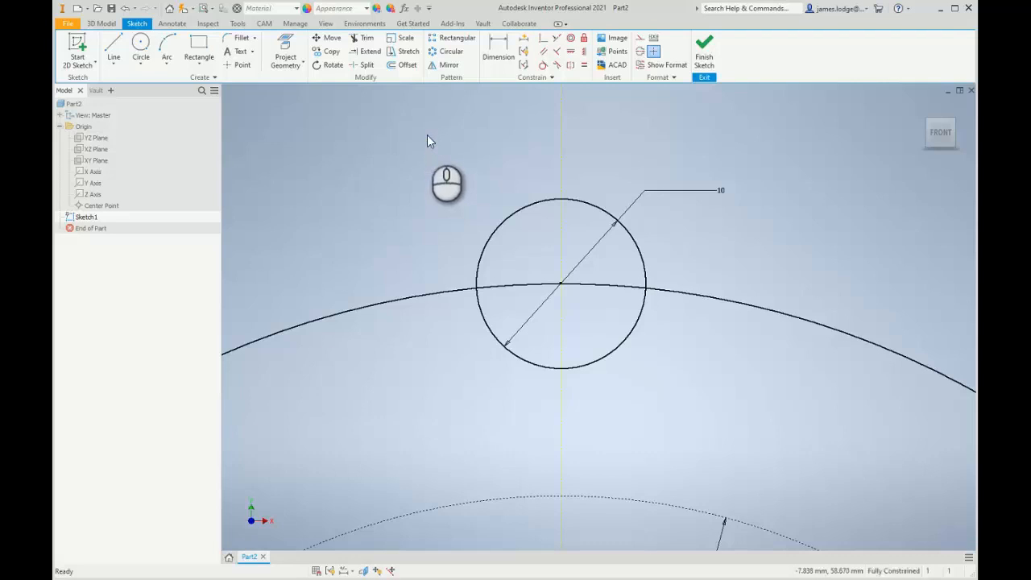
{"action": "left_click", "coordinate": [364, 69]}
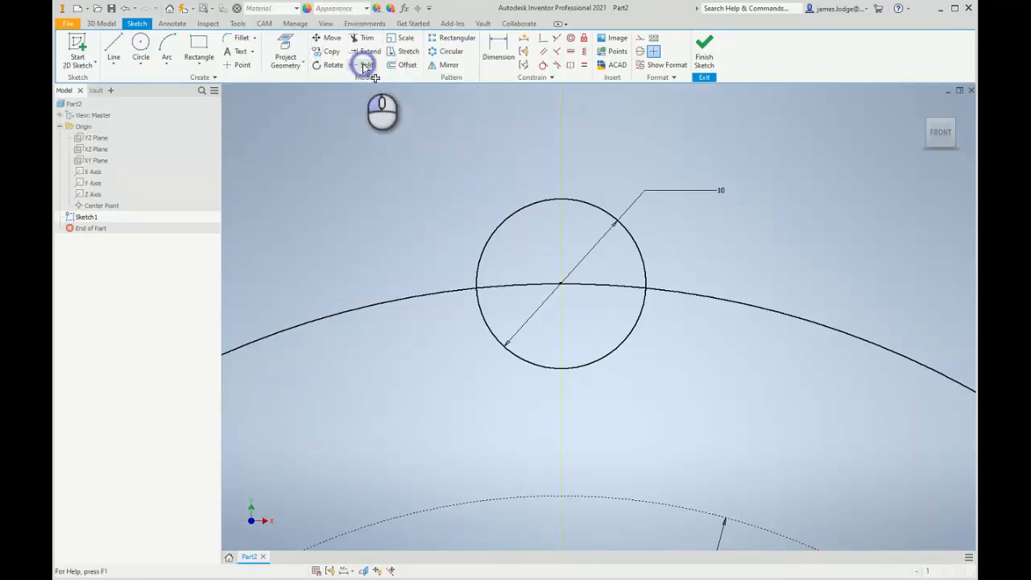
{"action": "left_click", "coordinate": [485, 319]}
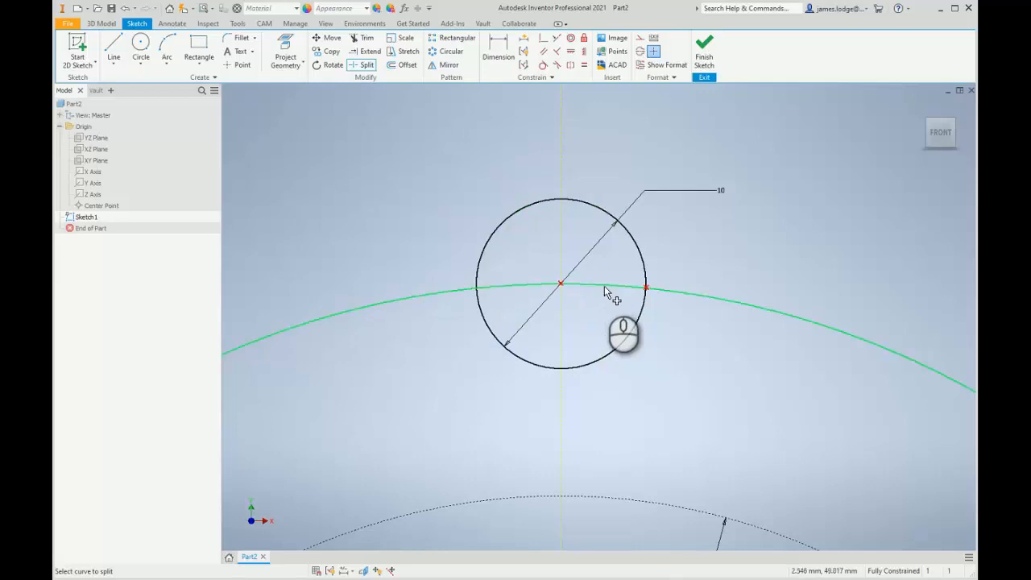
{"action": "left_click", "coordinate": [636, 330]}
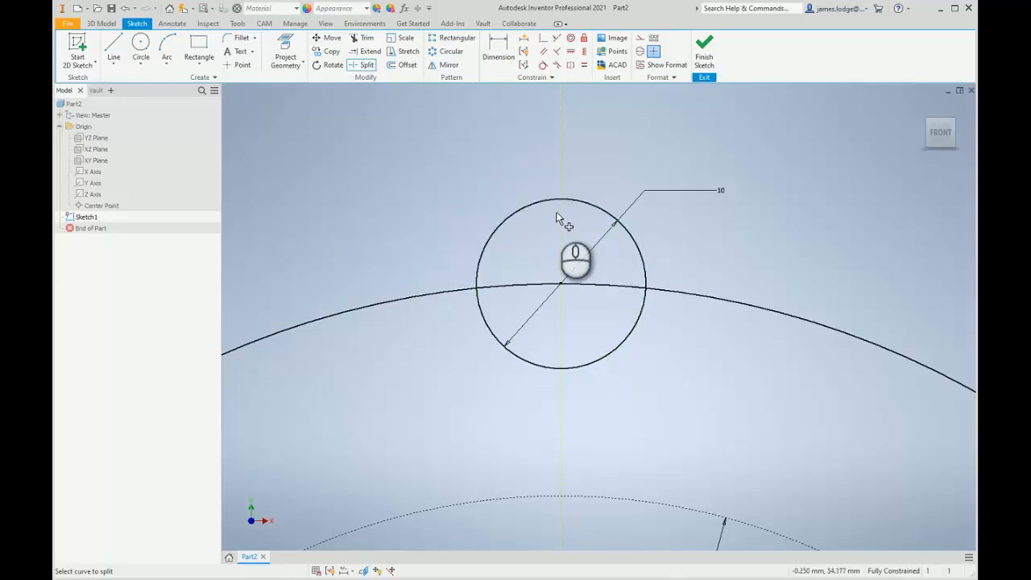
{"action": "left_click", "coordinate": [484, 323]}
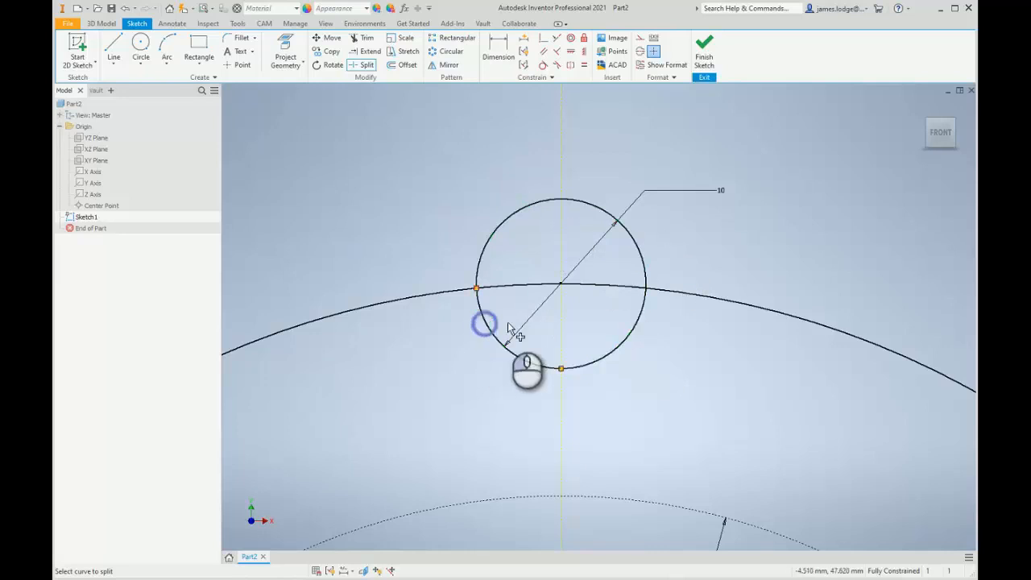
{"action": "left_click", "coordinate": [634, 324]}
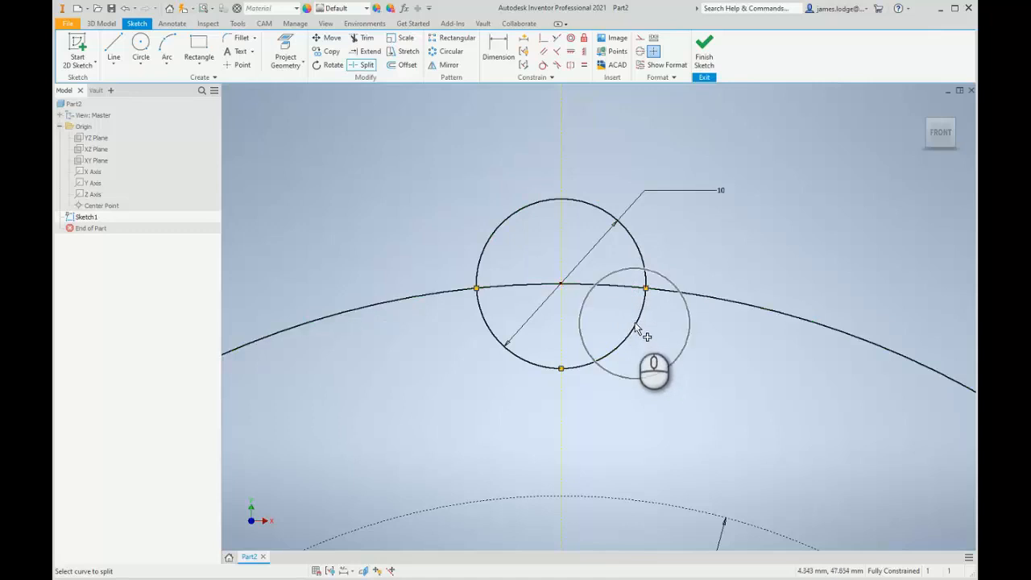
{"action": "left_click", "coordinate": [609, 283]}
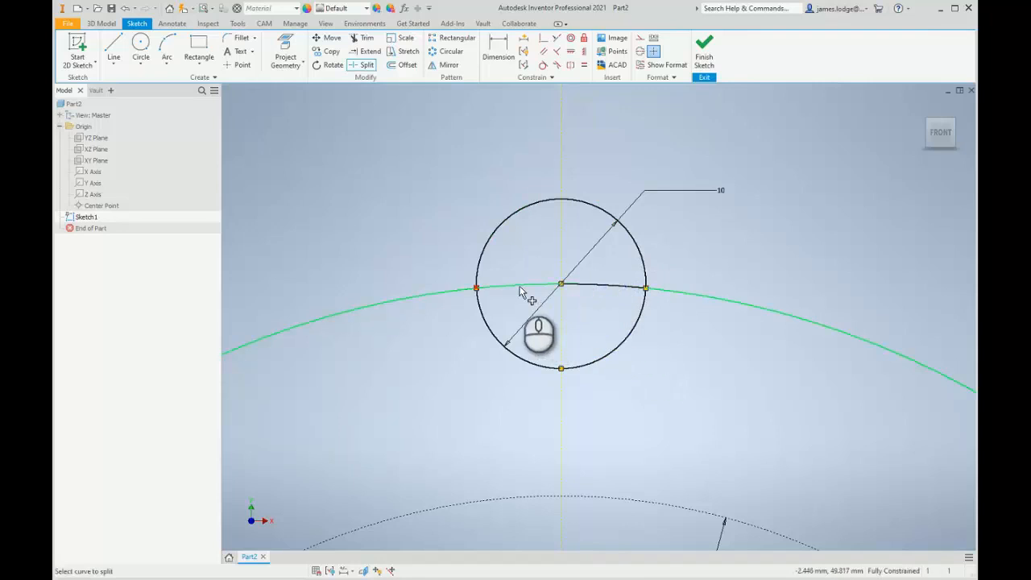
{"action": "left_click", "coordinate": [520, 286]}
Convert the small circle's outer arc and the outer circle's segments inside it to construction geometry.
{"action": "left_click", "coordinate": [640, 38]}
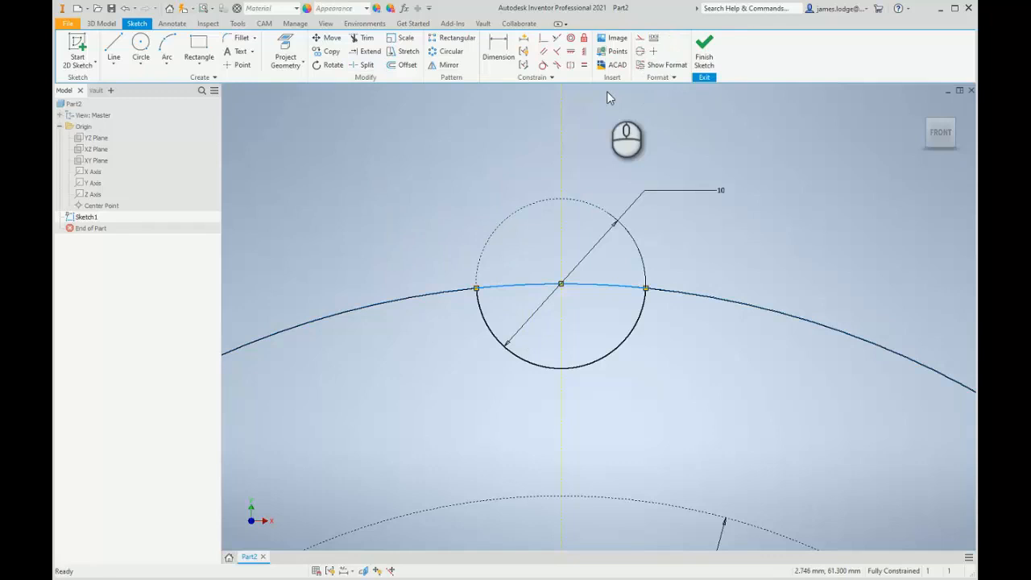
{"action": "left_click", "coordinate": [637, 39]}
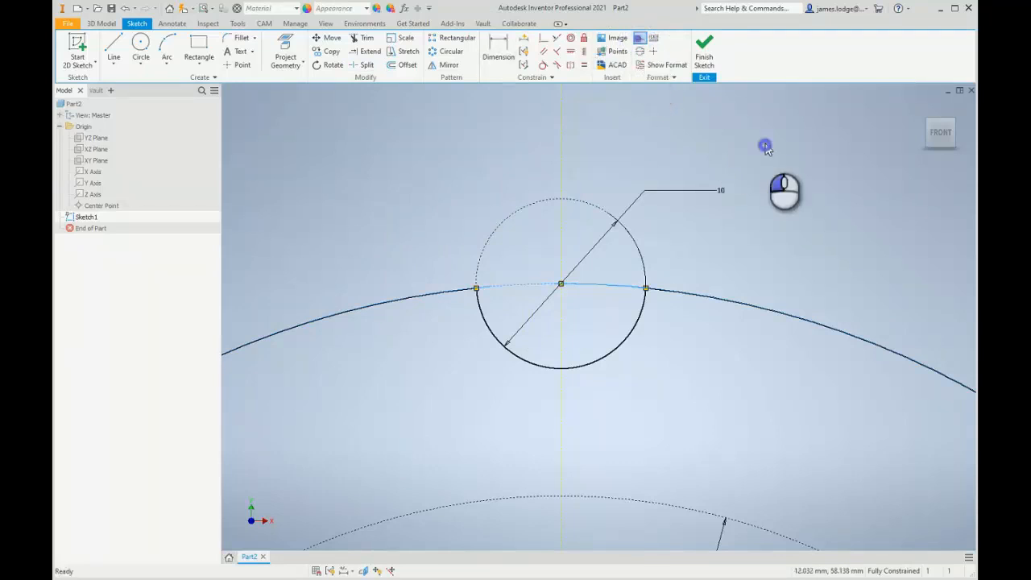
{"action": "scroll", "coordinate": [492, 143], "scroll_direction": "down", "scroll_amount": 5}
{"action": "scroll", "coordinate": [528, 178], "scroll_direction": "up", "scroll_amount": 5}
{"action": "middle_click_drag", "start_coordinate": [520, 229], "coordinate": [582, 299]}
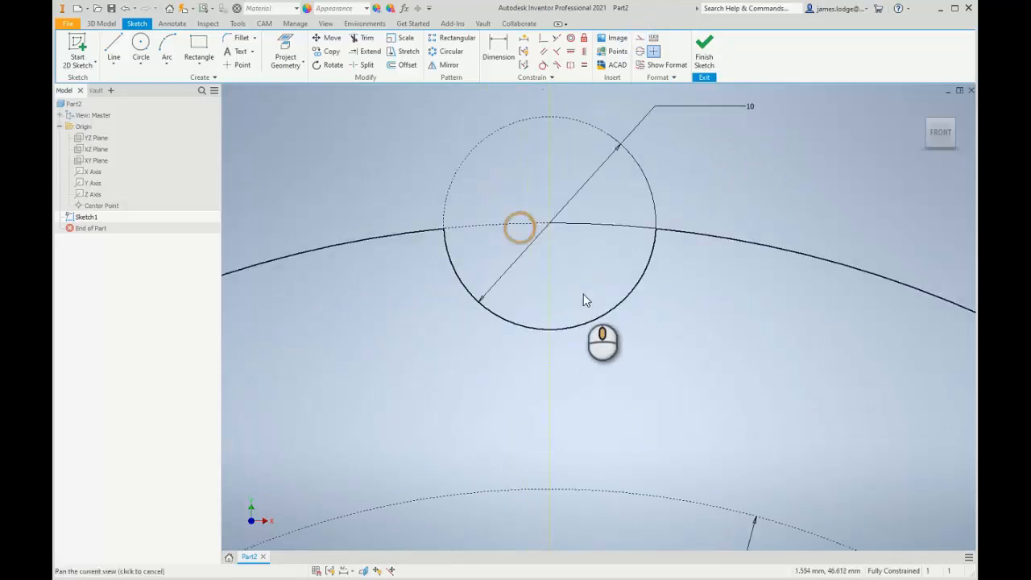
Create a circular pattern of the small circle's lower arc about the sketch centre, with 6 instances over 360 degrees.
{"action": "scroll", "coordinate": [548, 228], "scroll_direction": "down", "scroll_amount": 5}
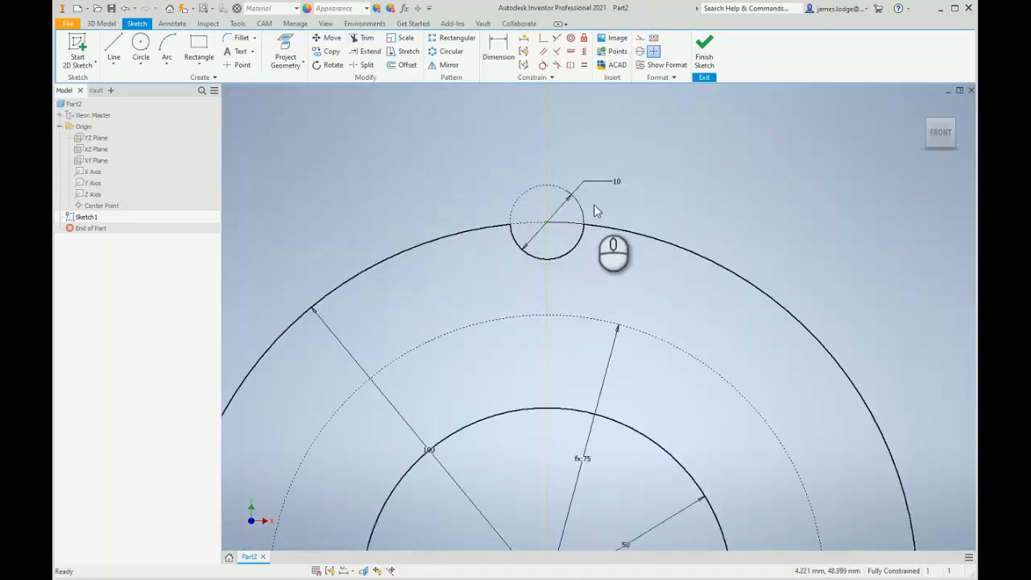
{"action": "scroll", "coordinate": [616, 230], "scroll_direction": "up", "scroll_amount": 3}
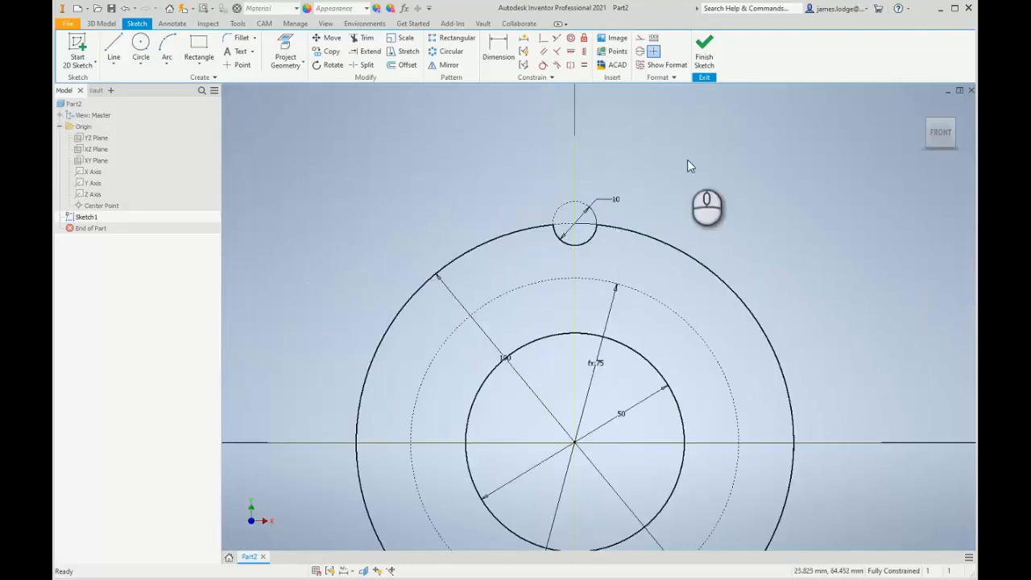
{"action": "middle_click", "coordinate": [687, 161]}
{"action": "middle_click", "coordinate": [687, 162]}
{"action": "left_click", "coordinate": [366, 151]}
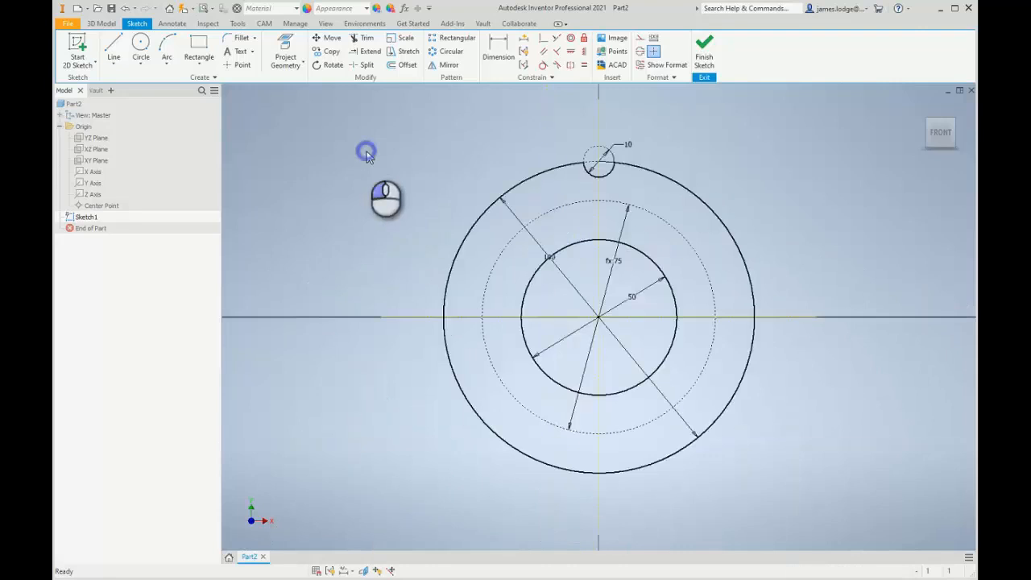
{"action": "left_click", "coordinate": [447, 50]}
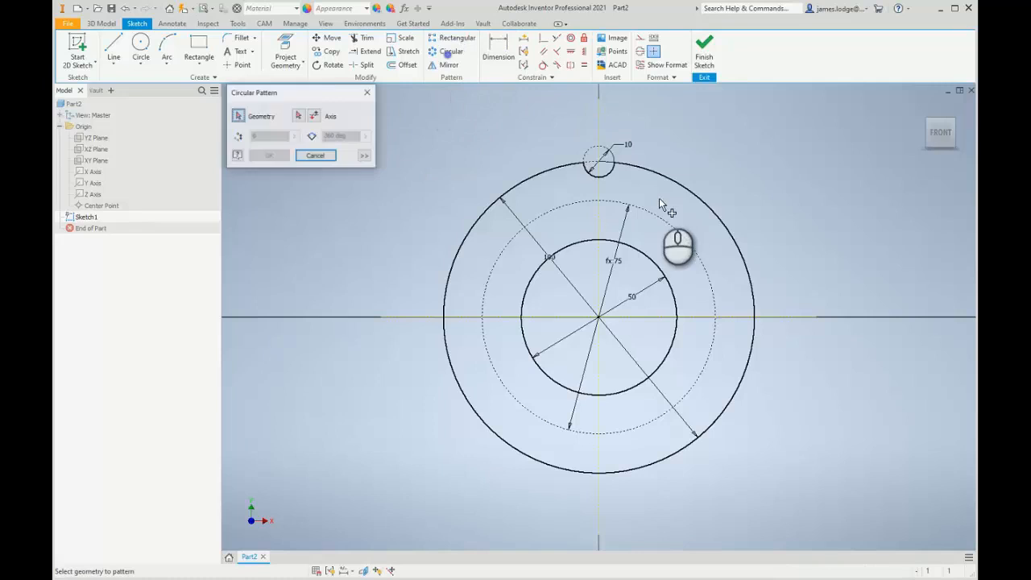
{"action": "left_click", "coordinate": [596, 175]}
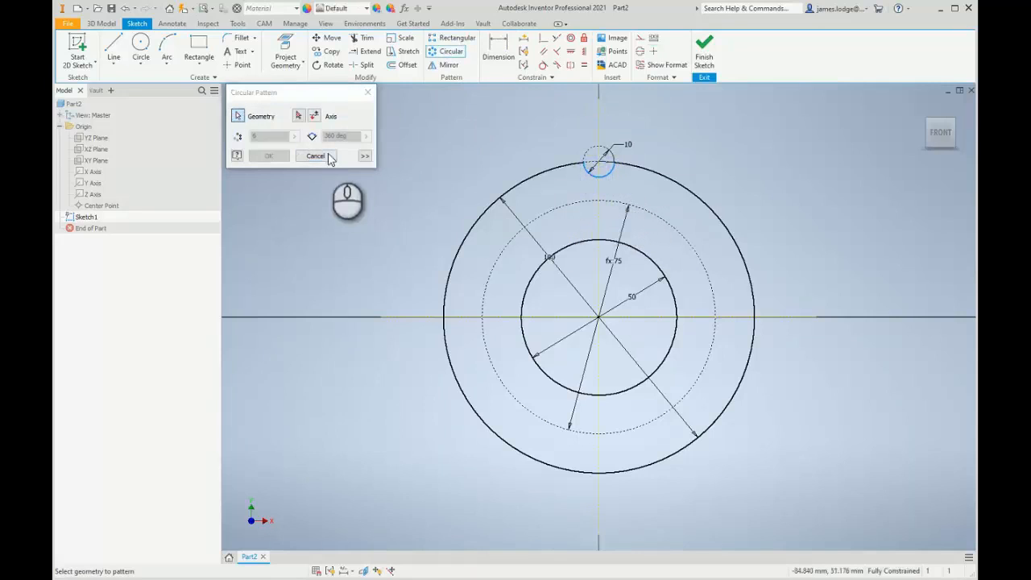
{"action": "left_click", "coordinate": [298, 115]}
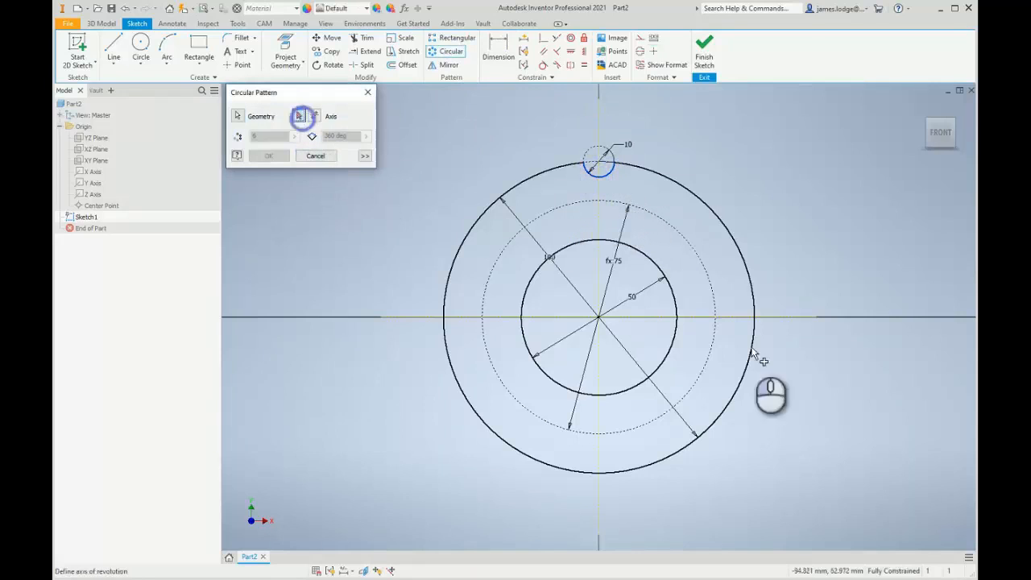
{"action": "left_click", "coordinate": [598, 317]}
{"action": "scroll", "coordinate": [661, 256], "scroll_direction": "down", "scroll_amount": 3}
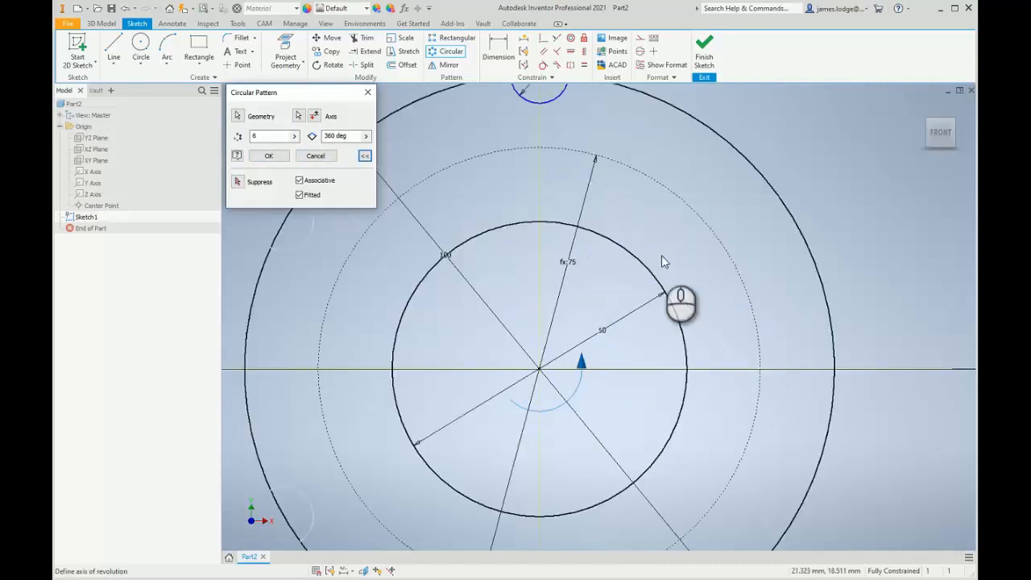
{"action": "middle_click_drag", "start_coordinate": [631, 242], "coordinate": [829, 328]}
{"action": "key", "text": "ctrl"}
{"action": "middle_click_drag", "start_coordinate": [515, 301], "coordinate": [457, 105]}
{"action": "middle_click_drag", "start_coordinate": [698, 434], "coordinate": [575, 335]}
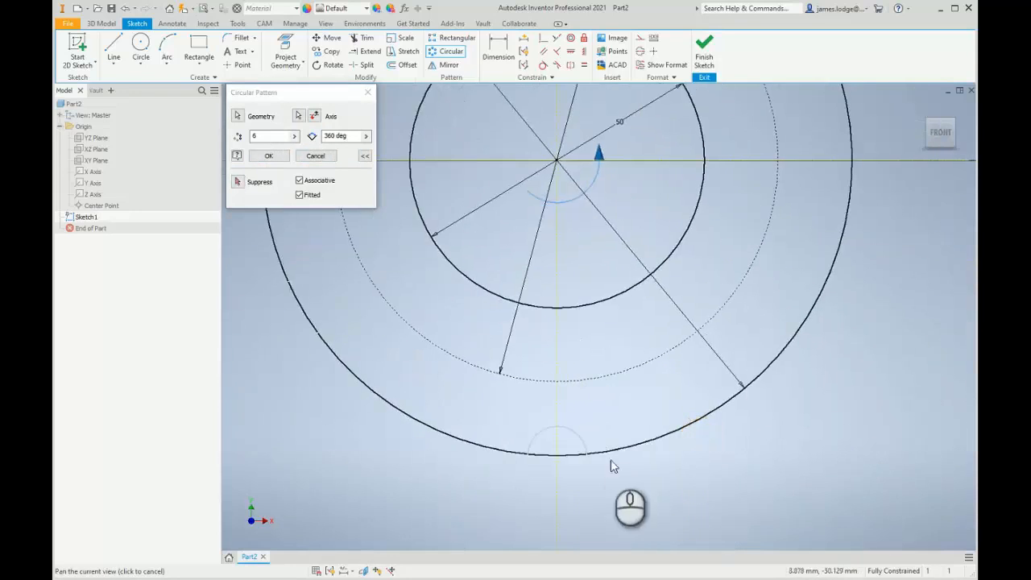
{"action": "middle_click_drag", "start_coordinate": [809, 296], "coordinate": [689, 424]}
{"action": "mouse_move", "coordinate": [617, 267]}
{"action": "middle_mouse_down"}
{"action": "mouse_move", "coordinate": [655, 299]}
{"action": "mouse_move", "coordinate": [682, 304]}
{"action": "middle_mouse_up"}
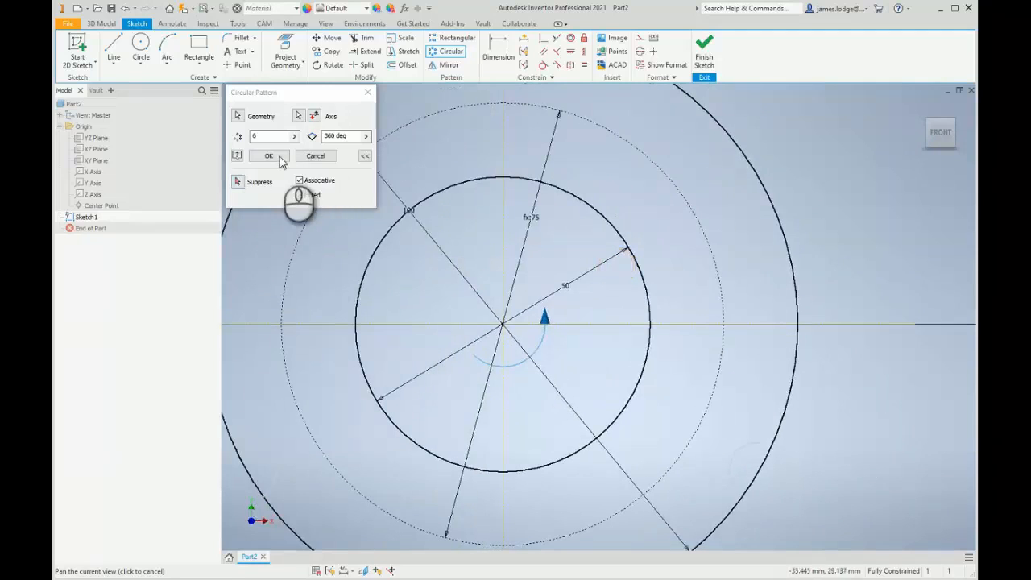
{"action": "left_click", "coordinate": [278, 156]}
Examine where the patterned notch arcs meet the outer circle and compare them with the original notch.
{"action": "scroll", "coordinate": [504, 190], "scroll_direction": "up", "scroll_amount": 3}
{"action": "middle_click_drag", "start_coordinate": [504, 194], "coordinate": [563, 246]}
{"action": "left_click", "coordinate": [347, 165]}
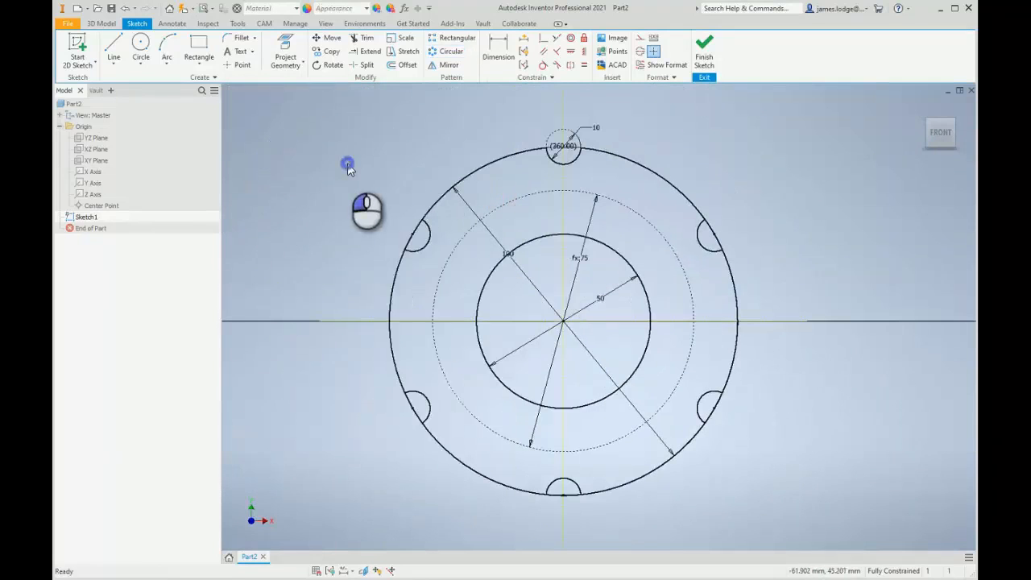
{"action": "scroll", "coordinate": [416, 231], "scroll_direction": "up", "scroll_amount": 5}
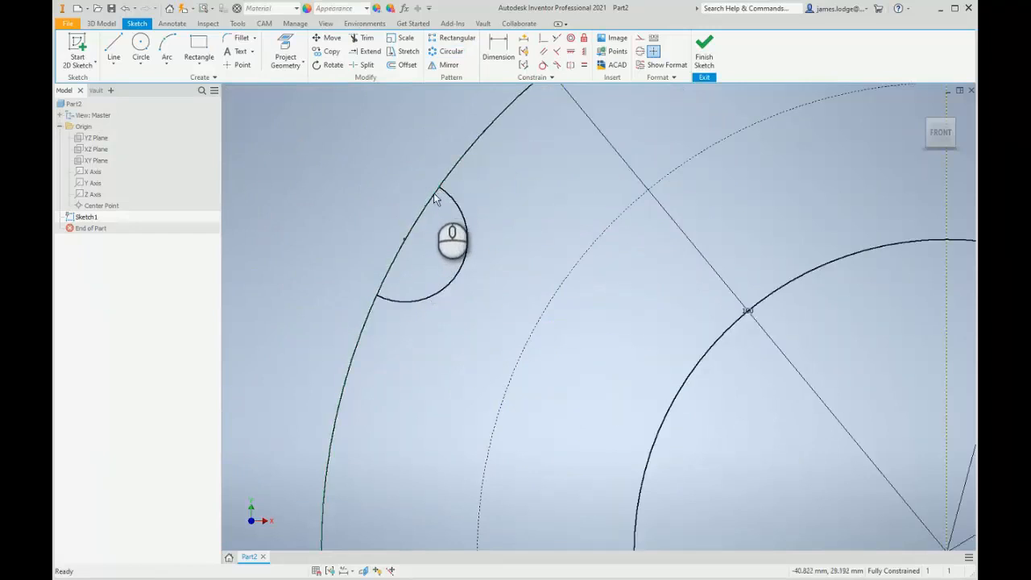
{"action": "left_click", "coordinate": [431, 198]}
{"action": "scroll", "coordinate": [431, 198], "scroll_direction": "down", "scroll_amount": 5}
{"action": "scroll", "coordinate": [616, 101], "scroll_direction": "up", "scroll_amount": 5}
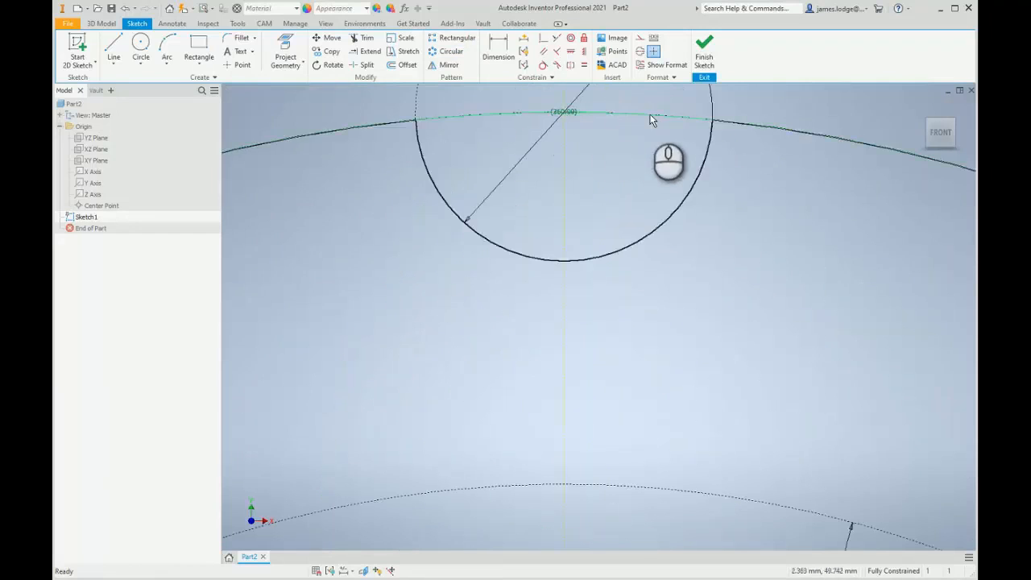
{"action": "scroll", "coordinate": [608, 155], "scroll_direction": "down", "scroll_amount": 3}
{"action": "left_click", "coordinate": [481, 144]}
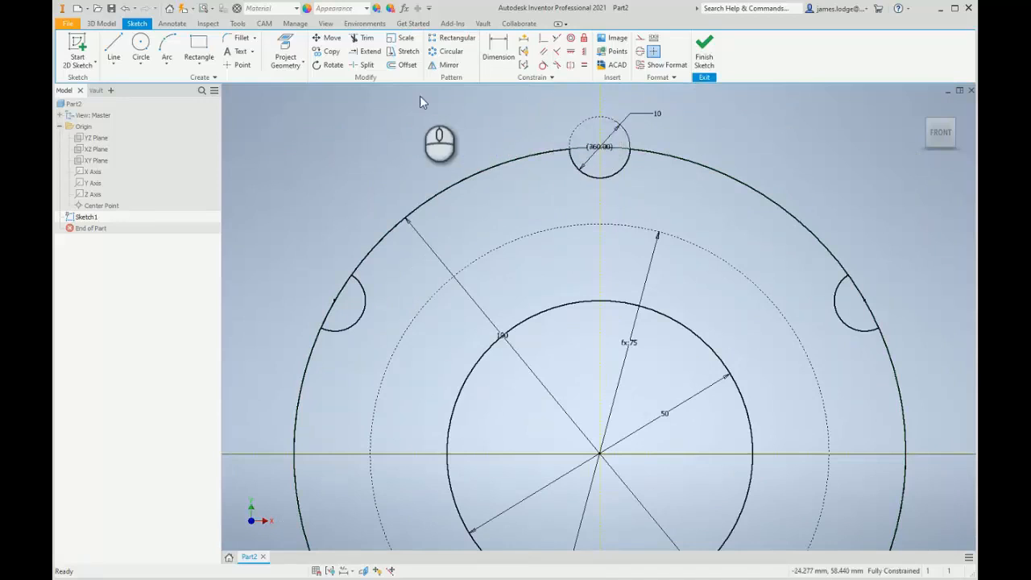
Split the outer circle where it meets both ends of the two upper patterned notch arcs.
{"action": "left_click", "coordinate": [366, 64]}
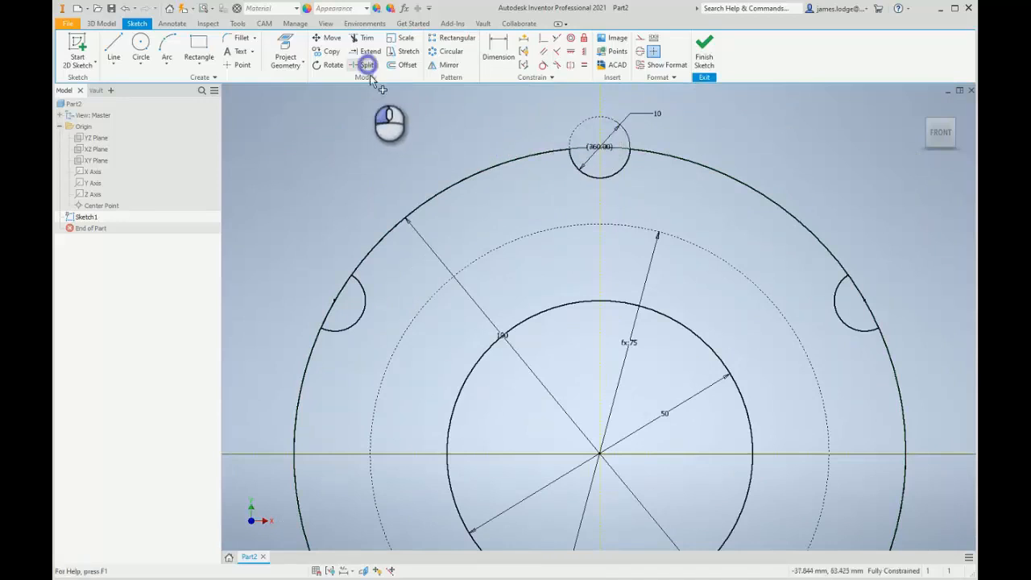
{"action": "left_click", "coordinate": [339, 290]}
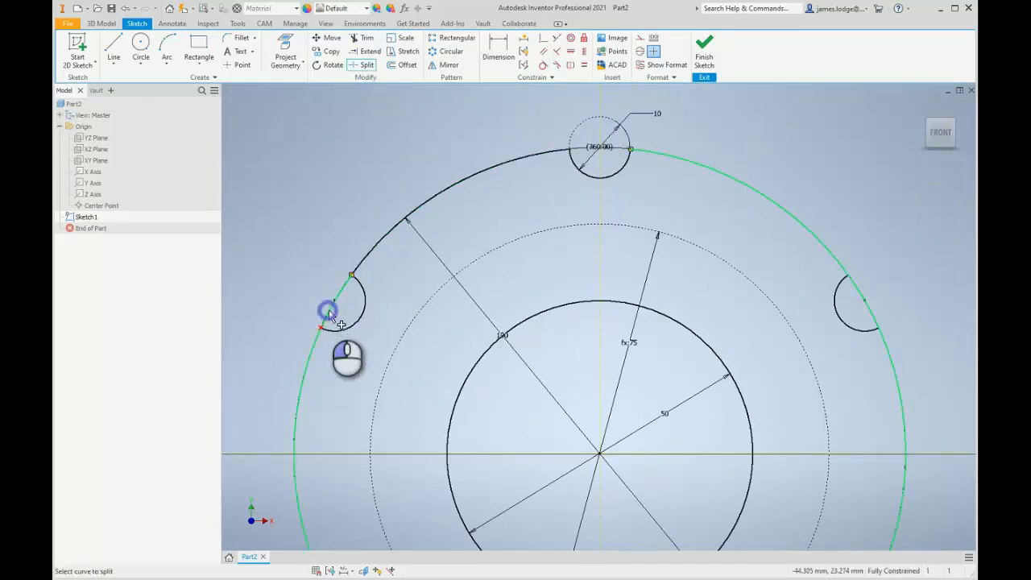
{"action": "left_click", "coordinate": [855, 283]}
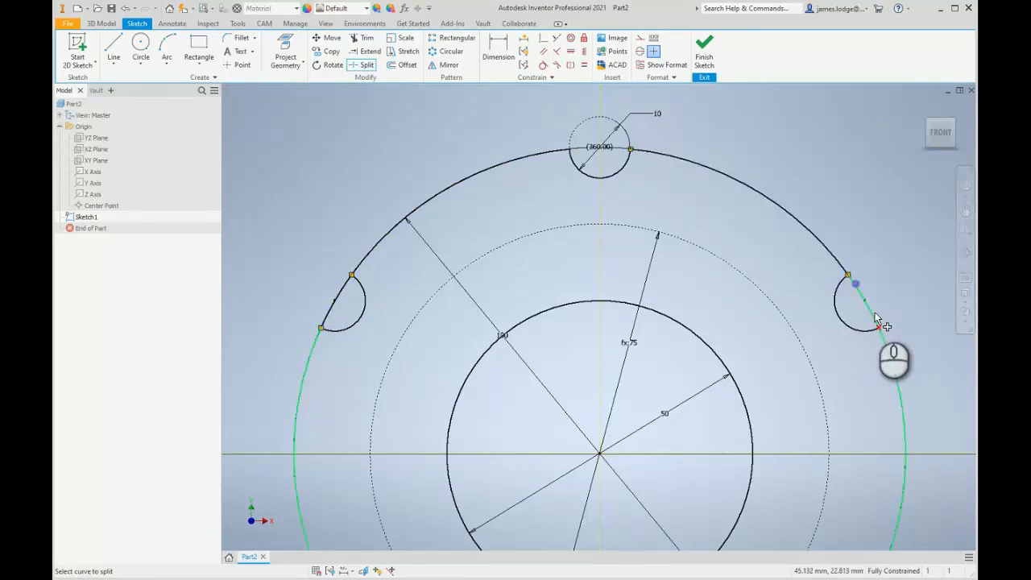
{"action": "left_click", "coordinate": [876, 313]}
Split the outer circle where it meets the lower three patterned notch arcs, finishing the Split command.
{"action": "middle_click_drag", "start_coordinate": [746, 336], "coordinate": [657, 78]}
{"action": "left_click", "coordinate": [788, 334]}
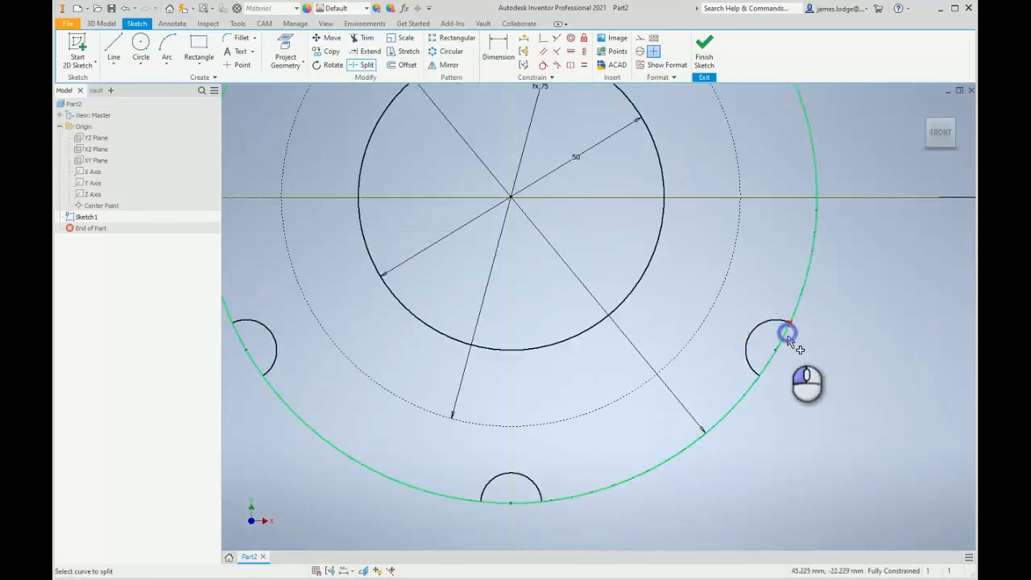
{"action": "left_click", "coordinate": [769, 364]}
{"action": "left_click", "coordinate": [522, 502]}
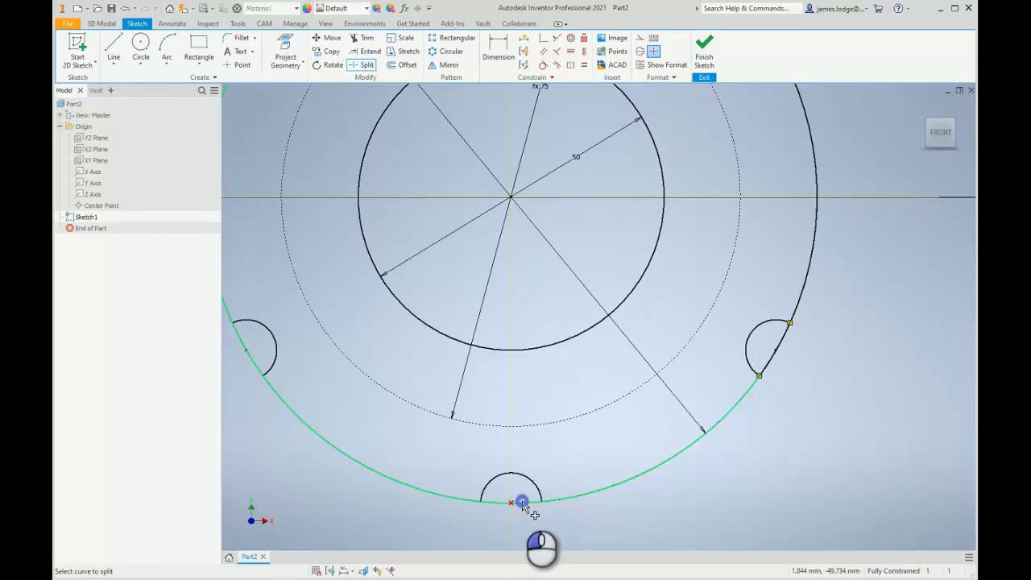
{"action": "left_click", "coordinate": [487, 501]}
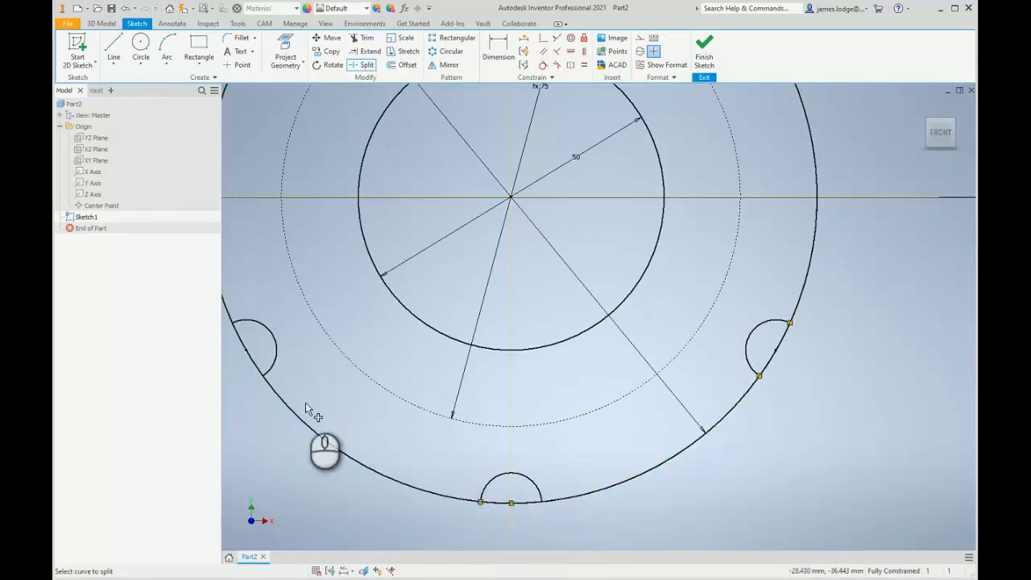
{"action": "left_click", "coordinate": [264, 373]}
{"action": "left_click", "coordinate": [233, 325]}
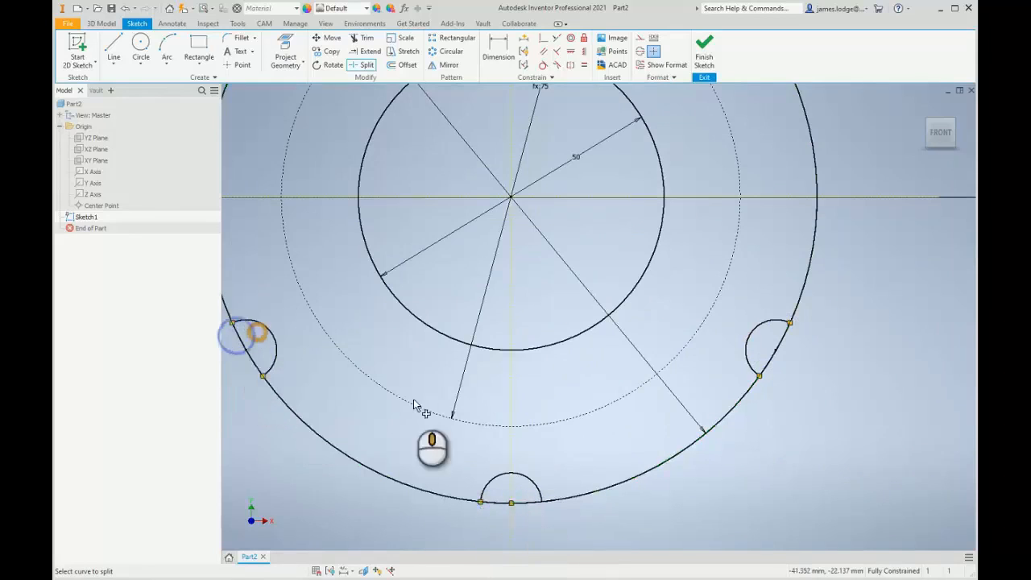
{"action": "middle_click_drag", "start_coordinate": [414, 400], "coordinate": [668, 535]}
{"action": "right_click", "coordinate": [352, 205]}
{"action": "left_click", "coordinate": [399, 205]}
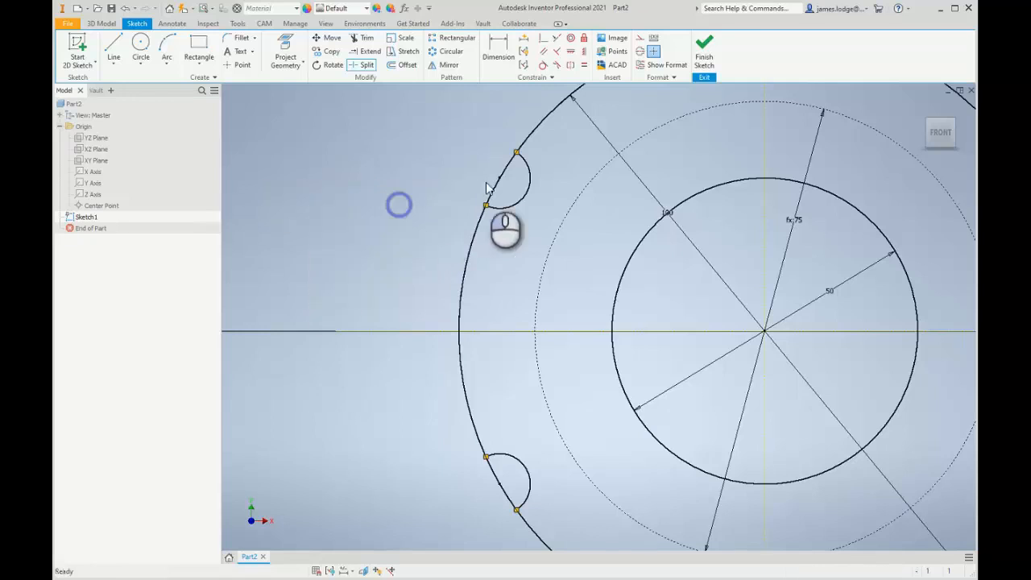
Convert the outer circle's segments across the two upper patterned notches to construction geometry.
{"action": "left_click", "coordinate": [498, 181]}
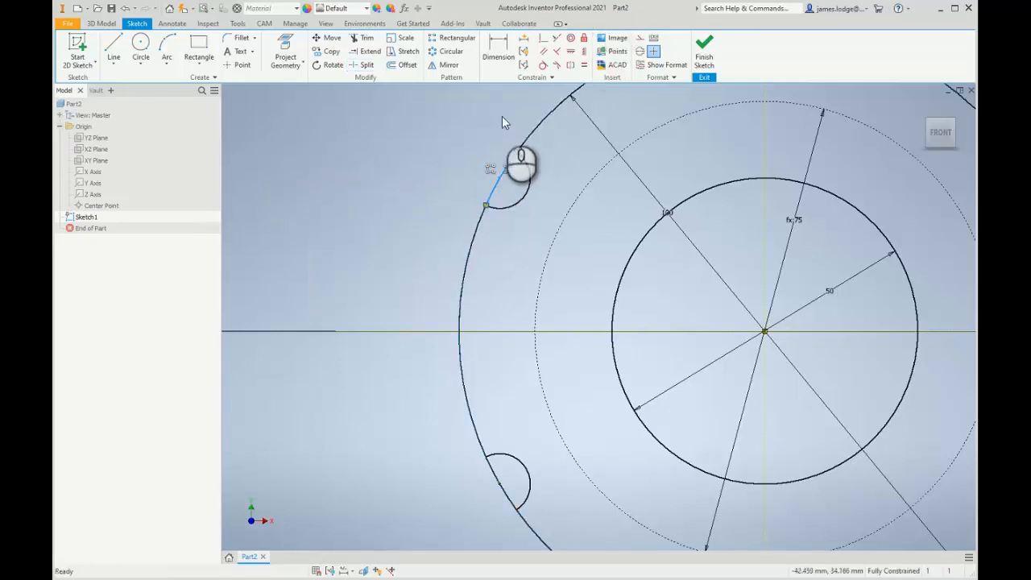
{"action": "left_click", "coordinate": [639, 39]}
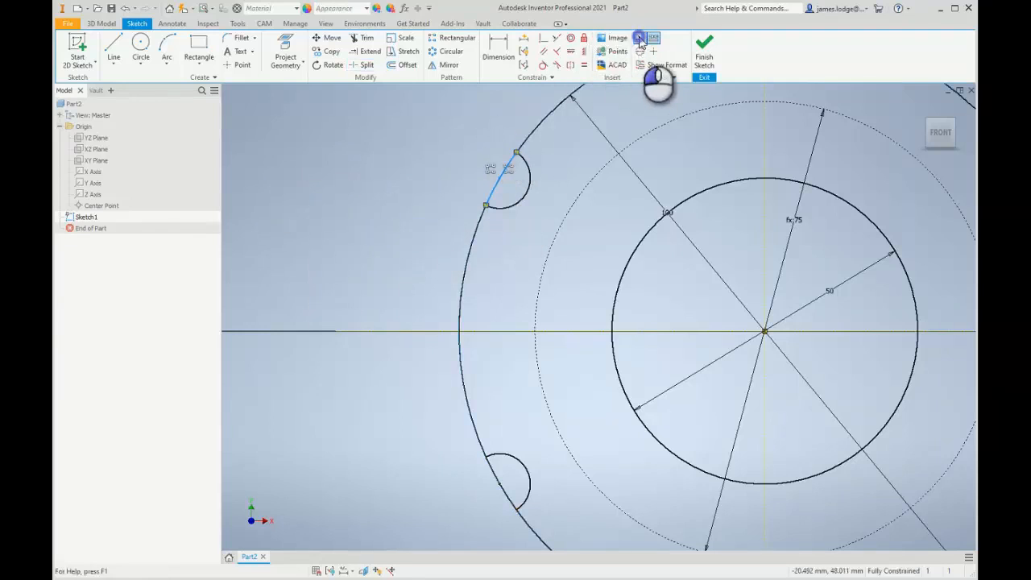
{"action": "scroll", "coordinate": [371, 229], "scroll_direction": "down", "scroll_amount": 5}
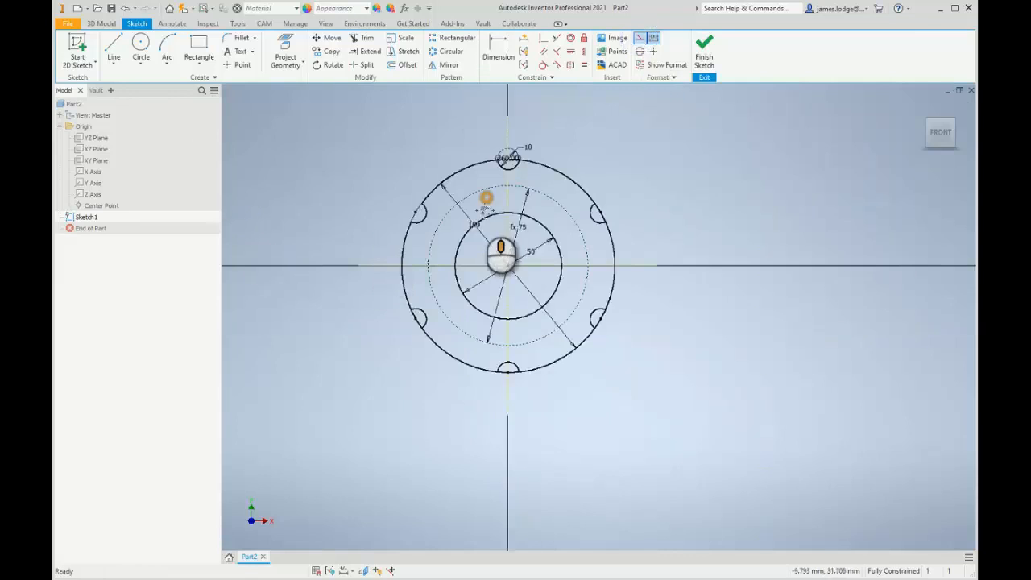
{"action": "scroll", "coordinate": [483, 199], "scroll_direction": "up", "scroll_amount": 3}
{"action": "scroll", "coordinate": [422, 223], "scroll_direction": "up", "scroll_amount": 3}
{"action": "left_click", "coordinate": [604, 320]}
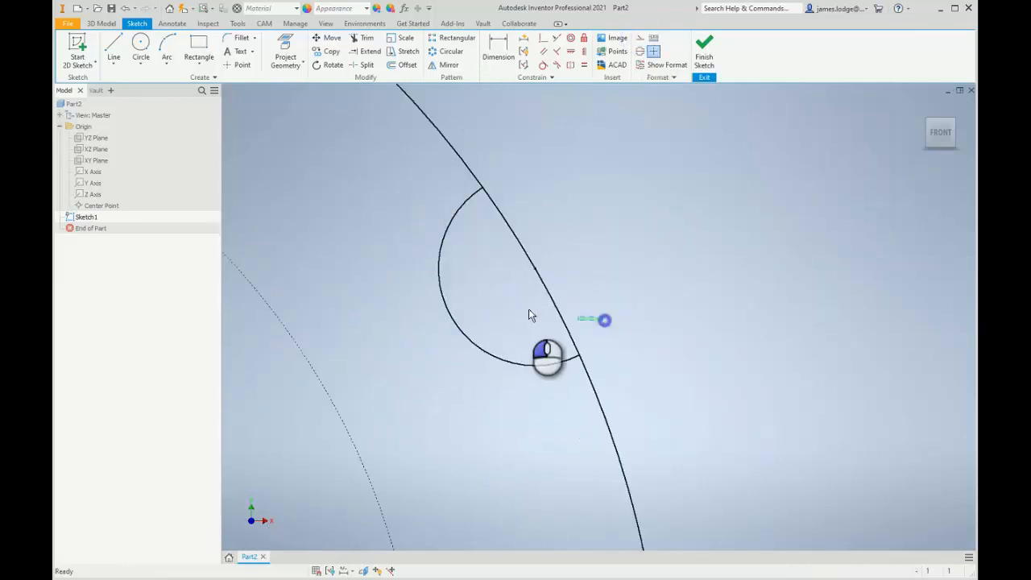
{"action": "scroll", "coordinate": [529, 314], "scroll_direction": "down", "scroll_amount": 4}
Convert the outer circle's segments across the bottom and lower-left notches to construction geometry.
{"action": "left_click", "coordinate": [495, 413]}
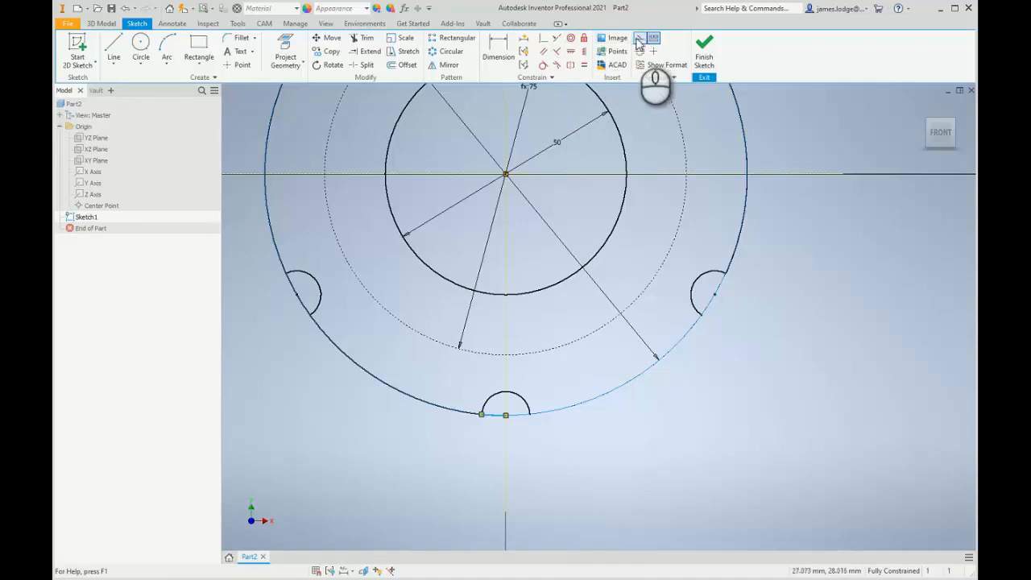
{"action": "left_click", "coordinate": [298, 294]}
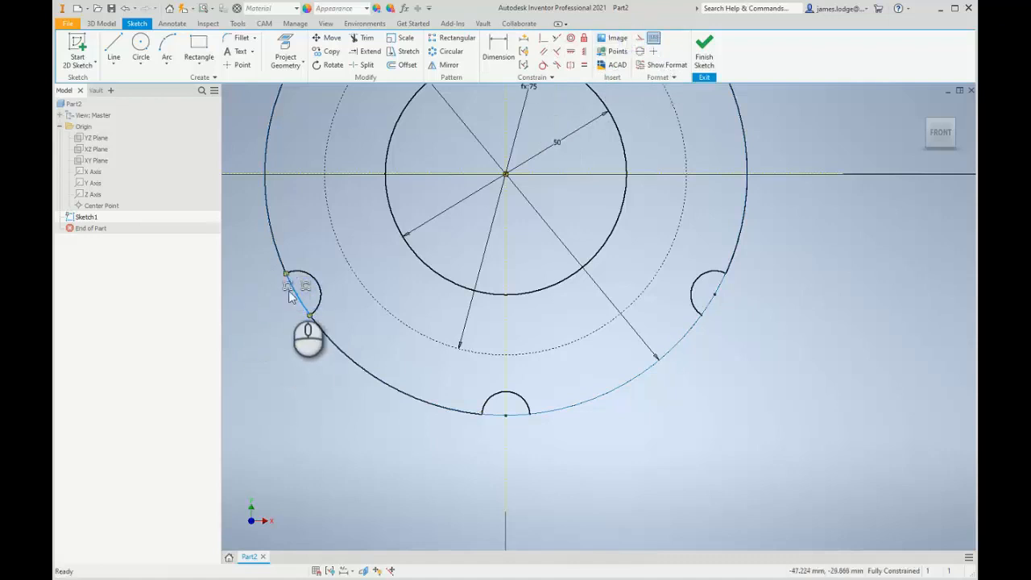
{"action": "left_click", "coordinate": [640, 38]}
{"action": "middle_click_drag", "start_coordinate": [375, 207], "coordinate": [438, 302]}
{"action": "scroll", "coordinate": [380, 253], "scroll_direction": "down", "scroll_amount": 3}
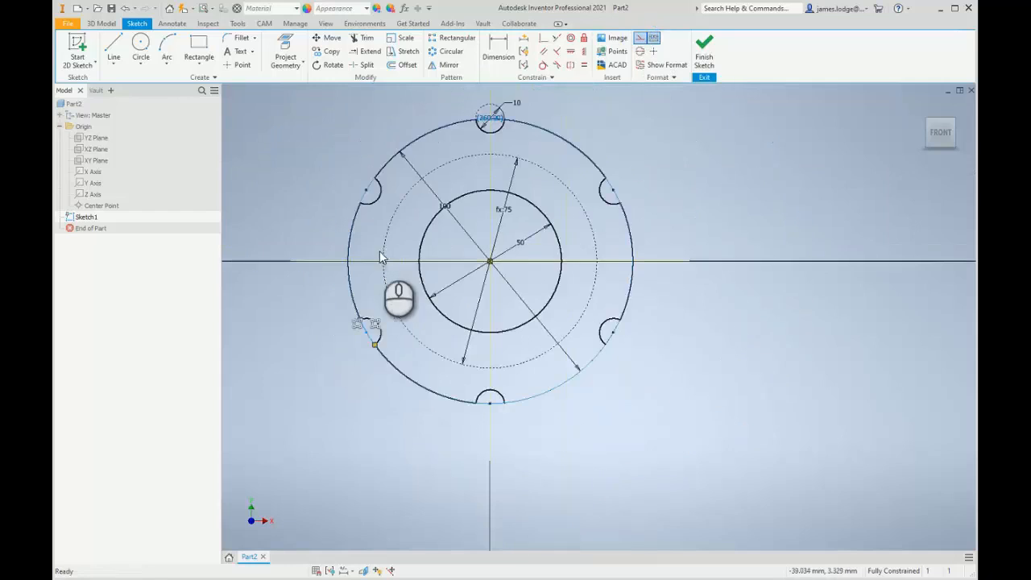
{"action": "middle_click_drag", "start_coordinate": [379, 252], "coordinate": [437, 276]}
{"action": "left_click", "coordinate": [311, 157]}
{"action": "middle_click_drag", "start_coordinate": [315, 154], "coordinate": [341, 170]}
{"action": "scroll", "coordinate": [341, 170], "scroll_direction": "up", "scroll_amount": 1}
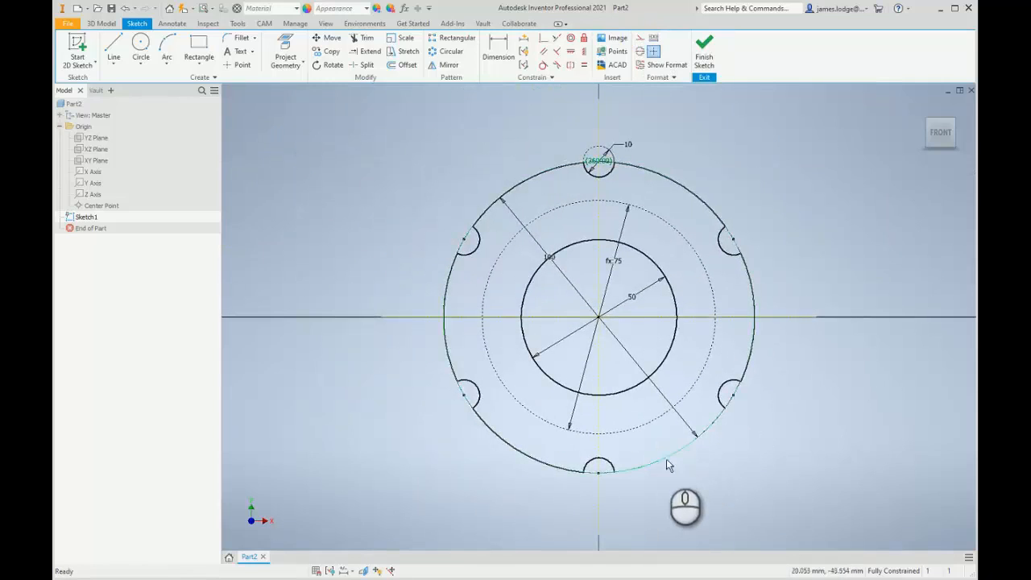
Convert the left half of the outer circle's segment across the bottom notch to construction geometry.
{"action": "scroll", "coordinate": [620, 459], "scroll_direction": "up", "scroll_amount": 3}
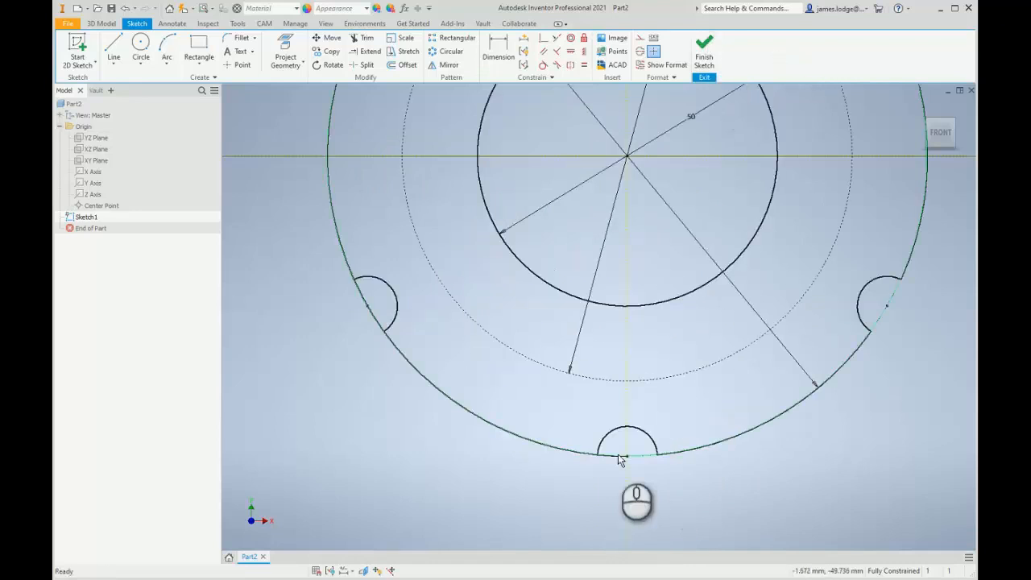
{"action": "mouse_move", "coordinate": [620, 459]}
{"action": "left_click", "coordinate": [664, 473]}
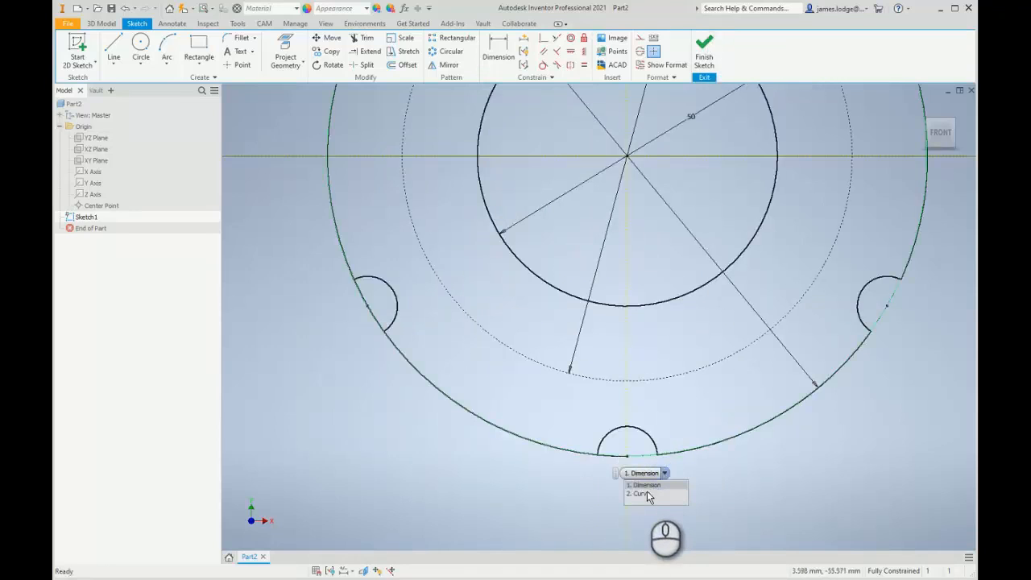
{"action": "left_click", "coordinate": [642, 494]}
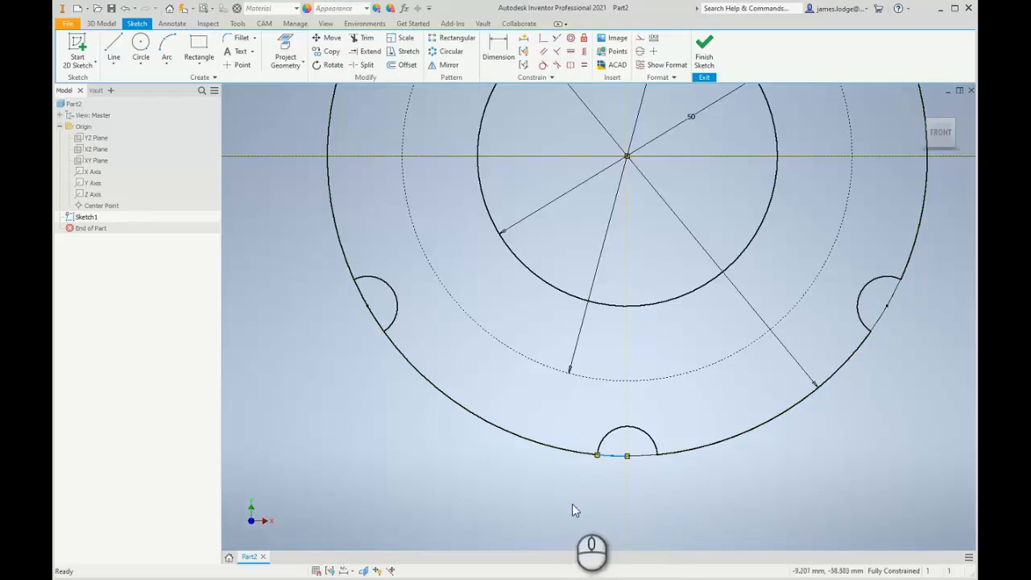
{"action": "scroll", "coordinate": [574, 507], "scroll_direction": "up", "scroll_amount": 5}
{"action": "middle_click_drag", "start_coordinate": [736, 340], "coordinate": [504, 438]}
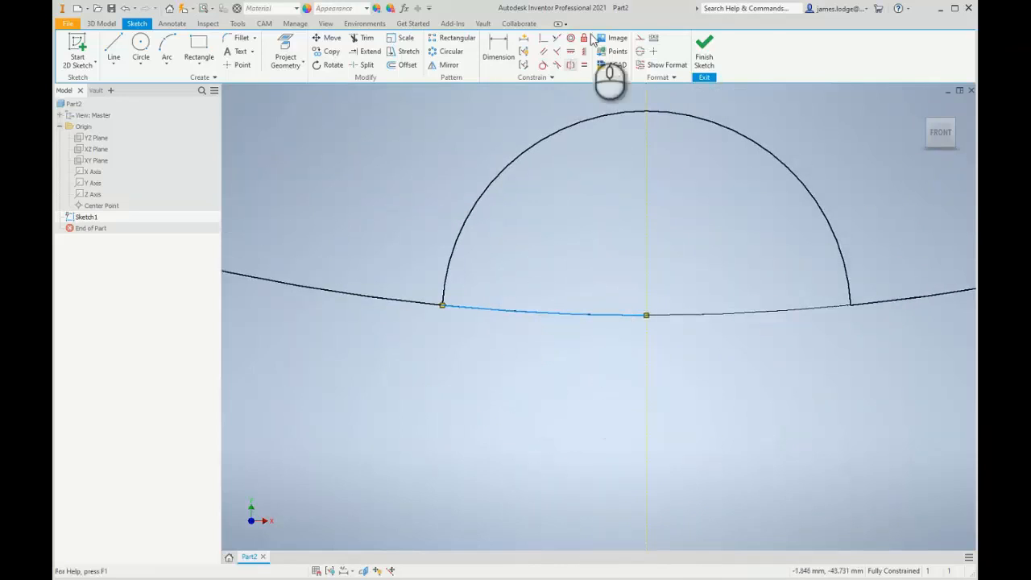
{"action": "left_click", "coordinate": [641, 41]}
Convert the outer circle's segment across the lower-left notch to construction geometry and review the openings of all six notches.
{"action": "scroll", "coordinate": [490, 317], "scroll_direction": "down", "scroll_amount": 3}
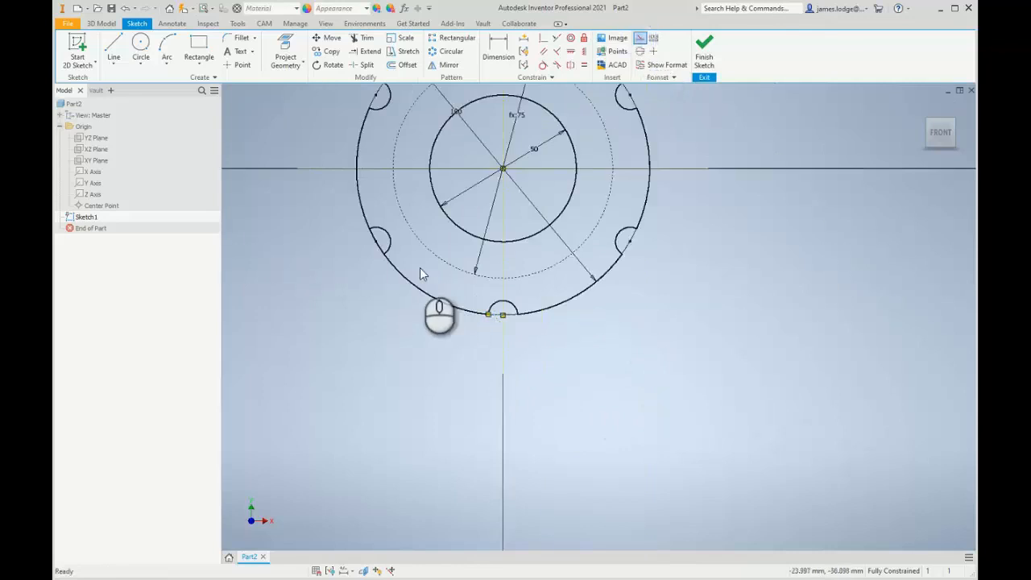
{"action": "scroll", "coordinate": [419, 268], "scroll_direction": "up", "scroll_amount": 5}
{"action": "scroll", "coordinate": [531, 451], "scroll_direction": "down", "scroll_amount": 5}
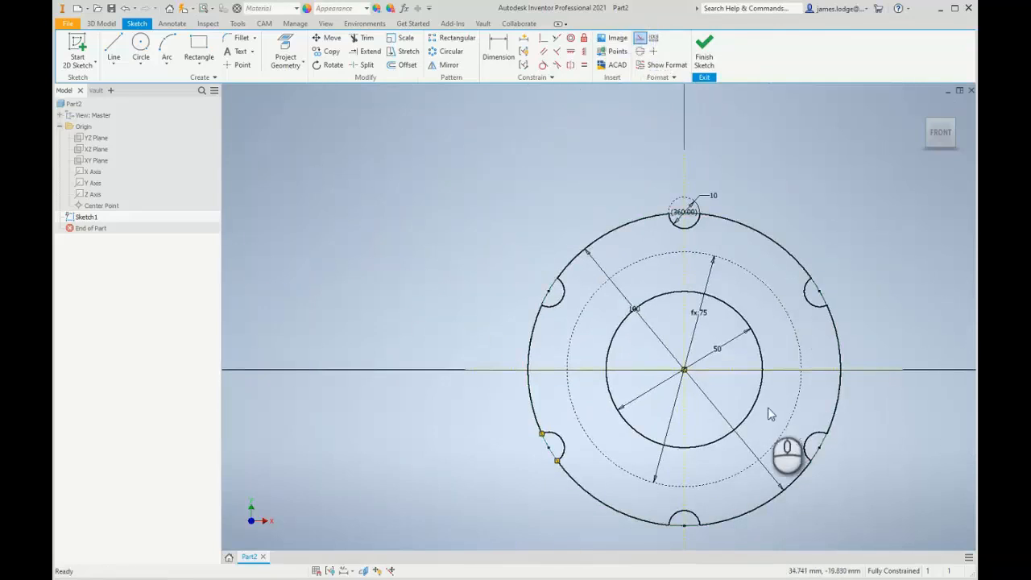
{"action": "middle_click_drag", "start_coordinate": [765, 407], "coordinate": [672, 314]}
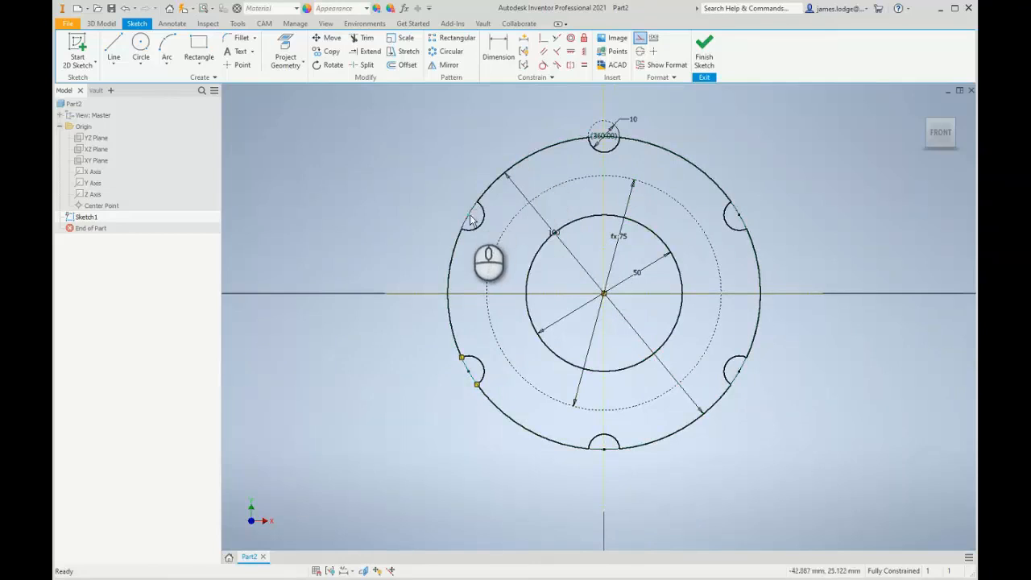
{"action": "scroll", "coordinate": [473, 209], "scroll_direction": "up", "scroll_amount": 3}
{"action": "scroll", "coordinate": [472, 211], "scroll_direction": "down", "scroll_amount": 2}
{"action": "scroll", "coordinate": [426, 200], "scroll_direction": "up", "scroll_amount": 1}
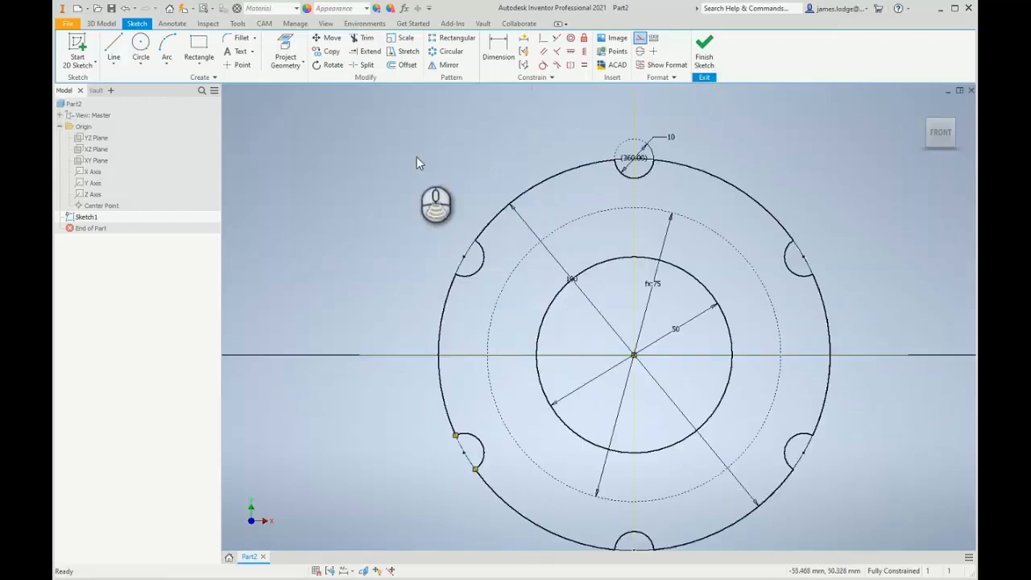
Finish the sketch and set up a 10 mm extrusion of the notched ring profile, inspecting its preview.
{"action": "left_click", "coordinate": [705, 56]}
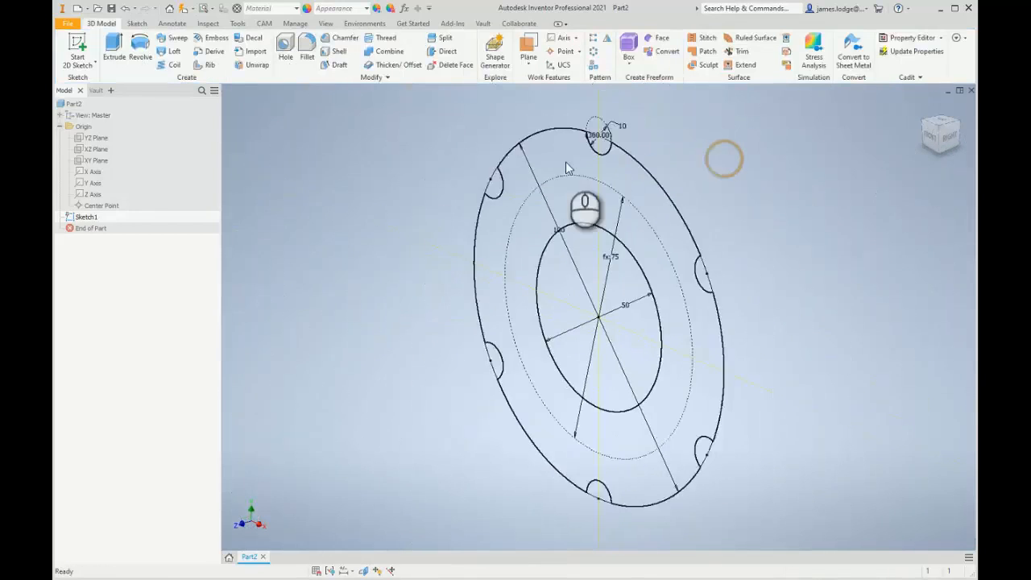
{"action": "left_click", "coordinate": [114, 50]}
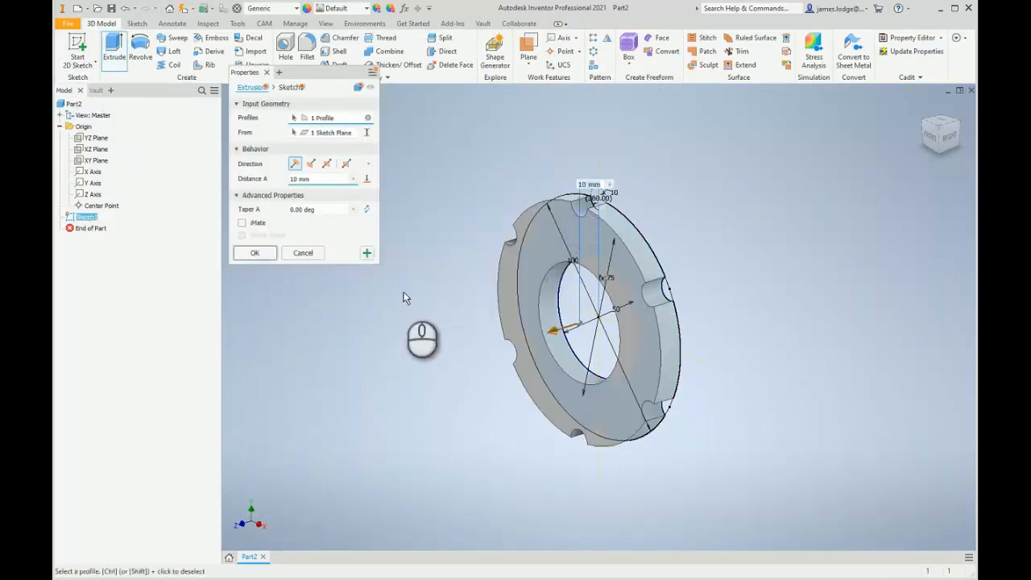
{"action": "middle_click_drag", "start_coordinate": [506, 307], "coordinate": [559, 293], "text": "shift"}
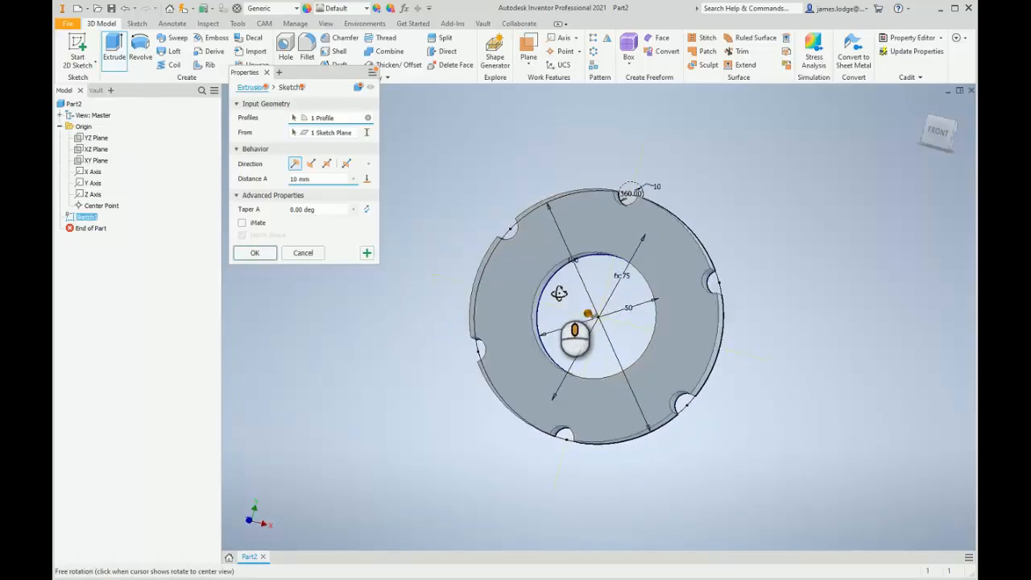